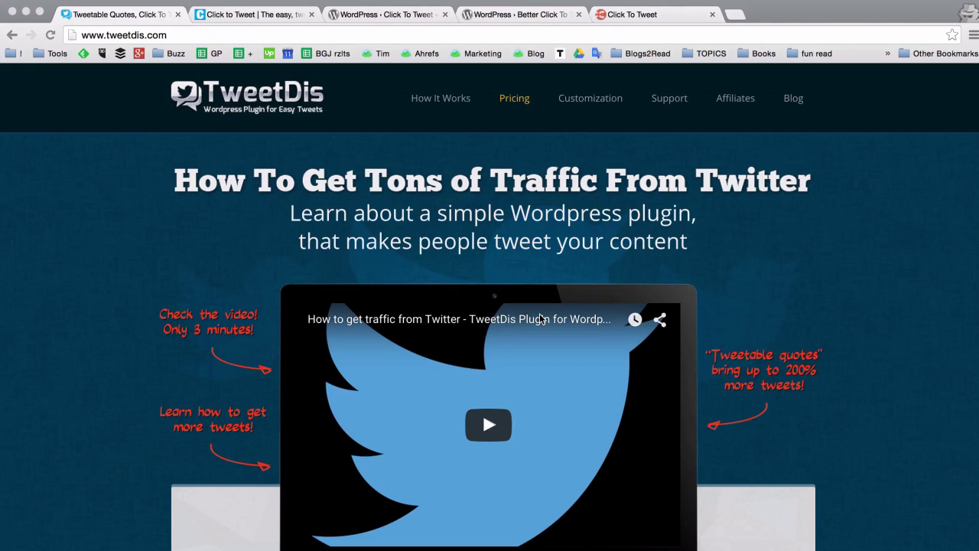
# Step: Look over the TweetDis home page down to its example click-to-tweet quote box
pyautogui.click(137, 218)
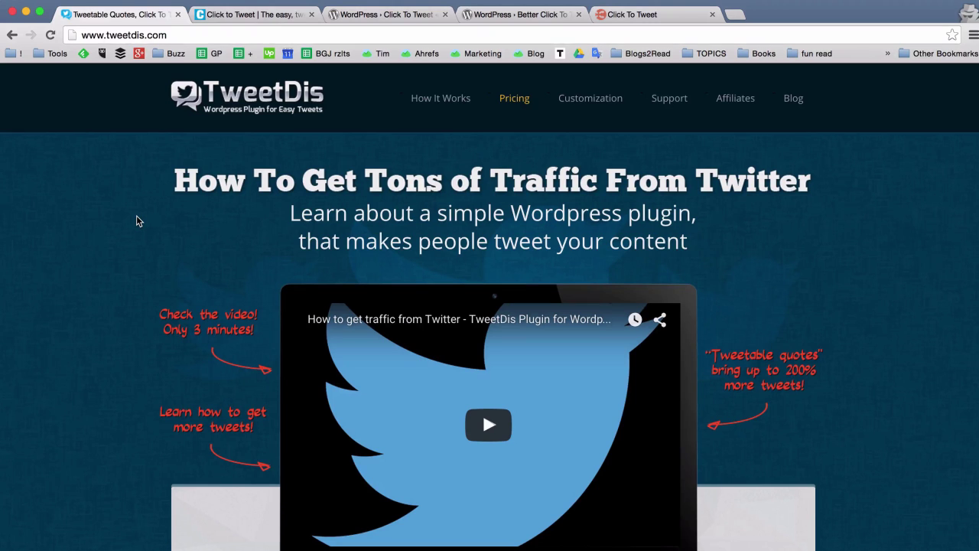
pyautogui.scroll(-5, 137, 218)
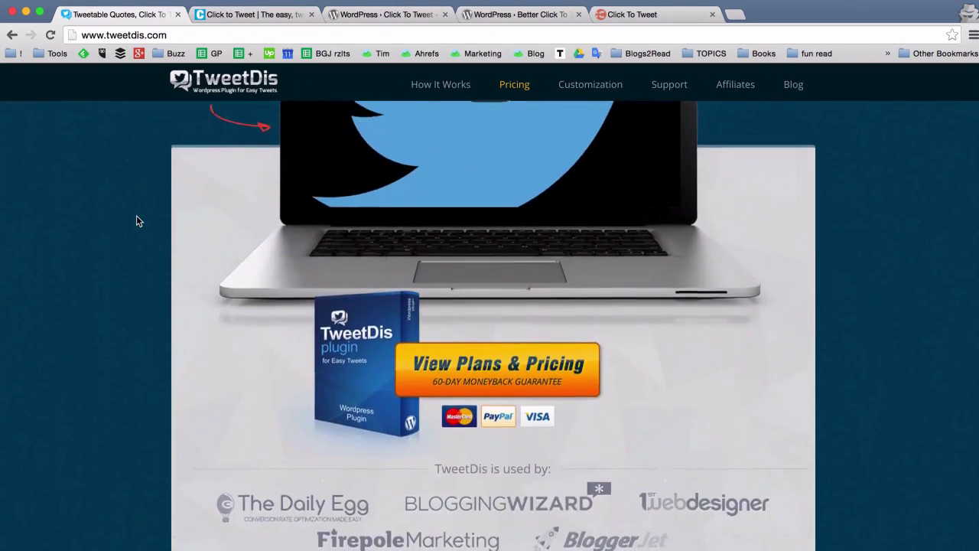
pyautogui.scroll(-7, 136, 221)
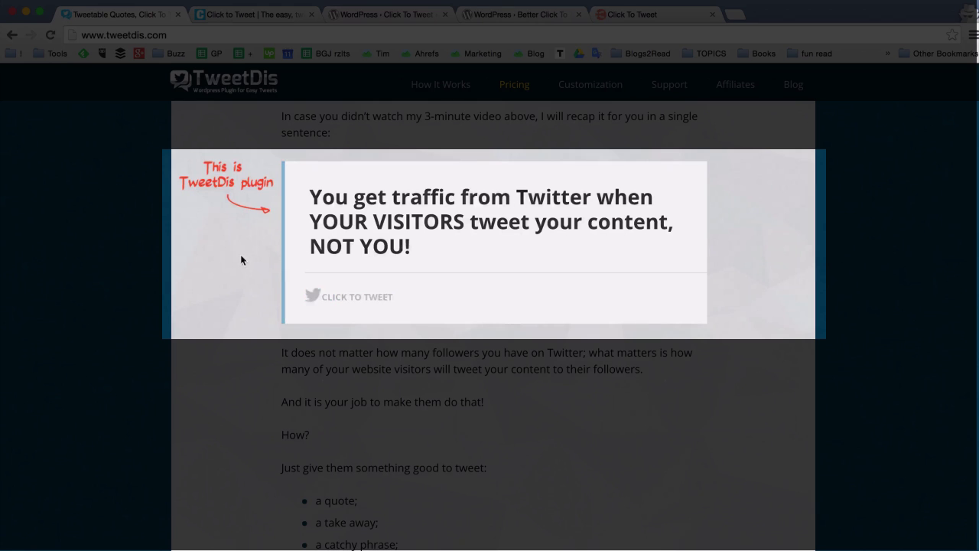
pyautogui.scroll(12, 241, 260)
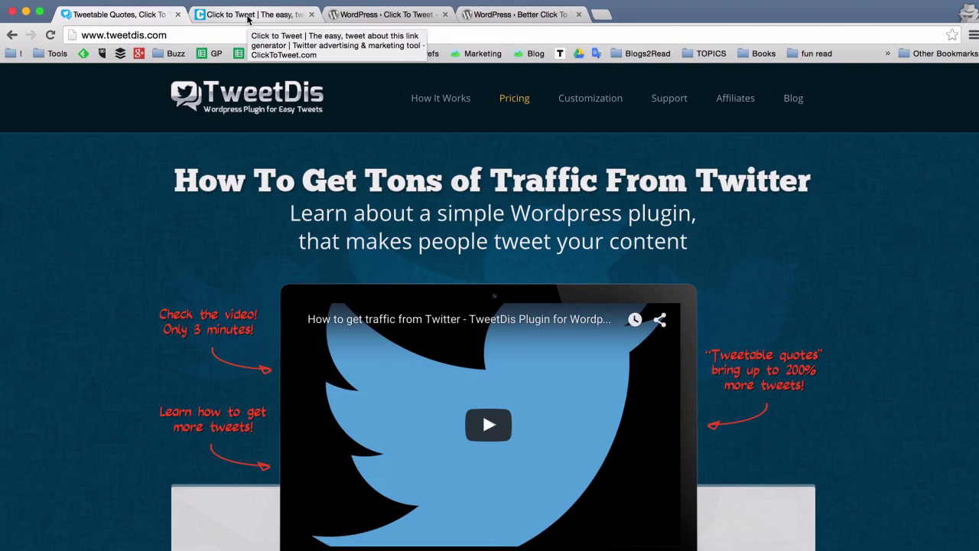
# Step: Review the competitor pages: clicktotweet.com and the WordPress plugin pages for Click To Tweet and Better Click To Tweet
pyautogui.click(249, 16)
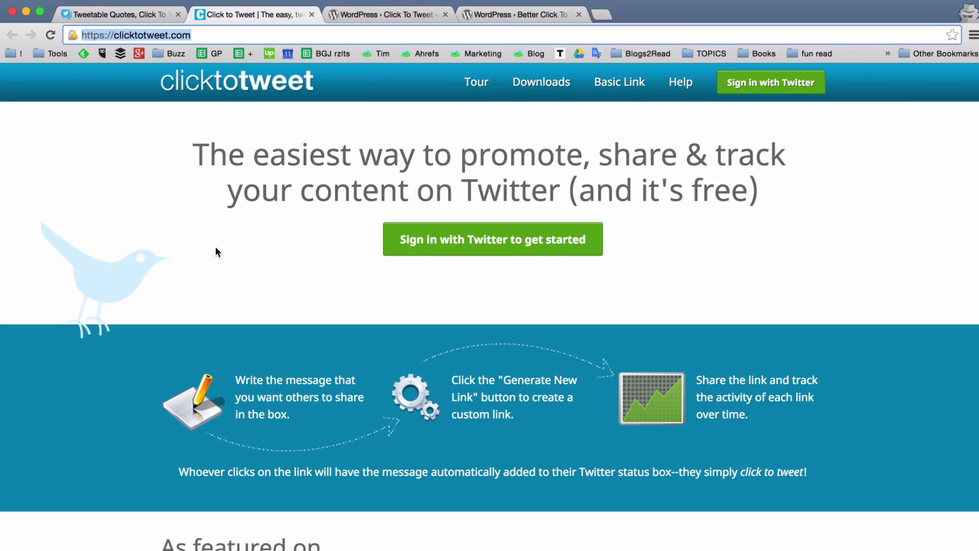
pyautogui.click(383, 20)
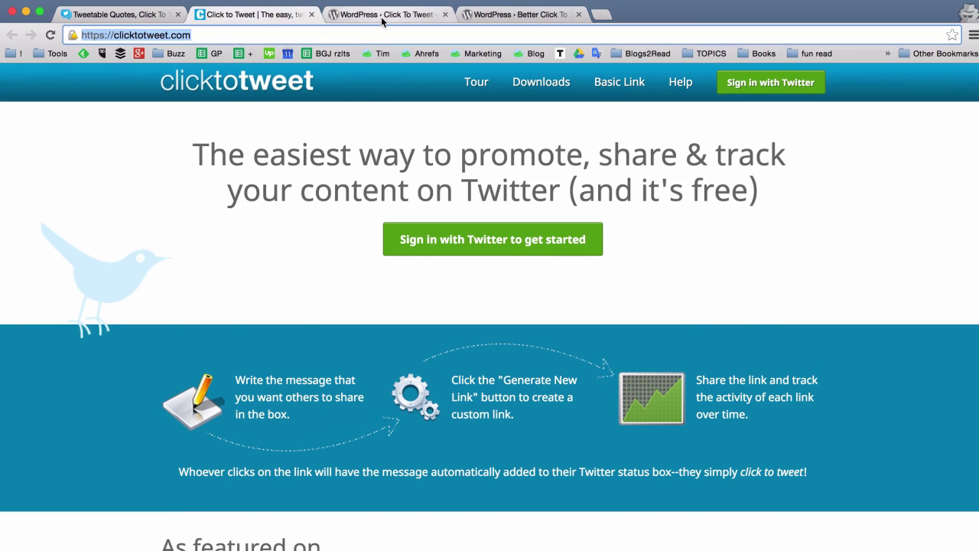
pyautogui.scroll(-2, 257, 252)
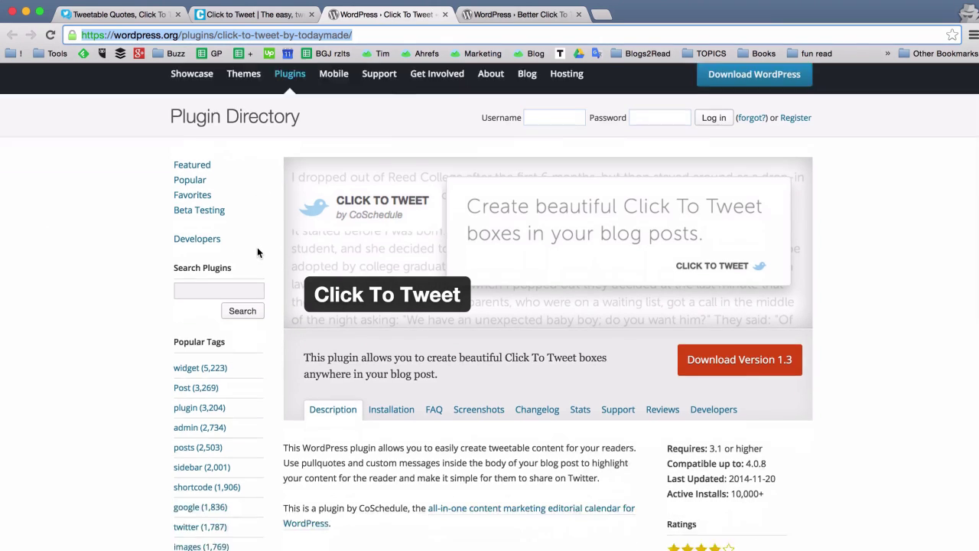
pyautogui.scroll(3, 257, 252)
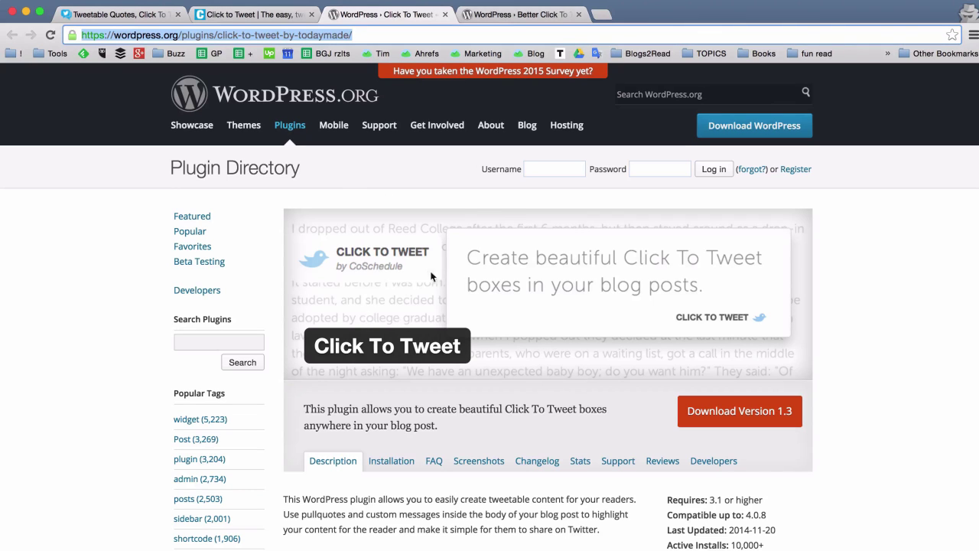
pyautogui.click(514, 15)
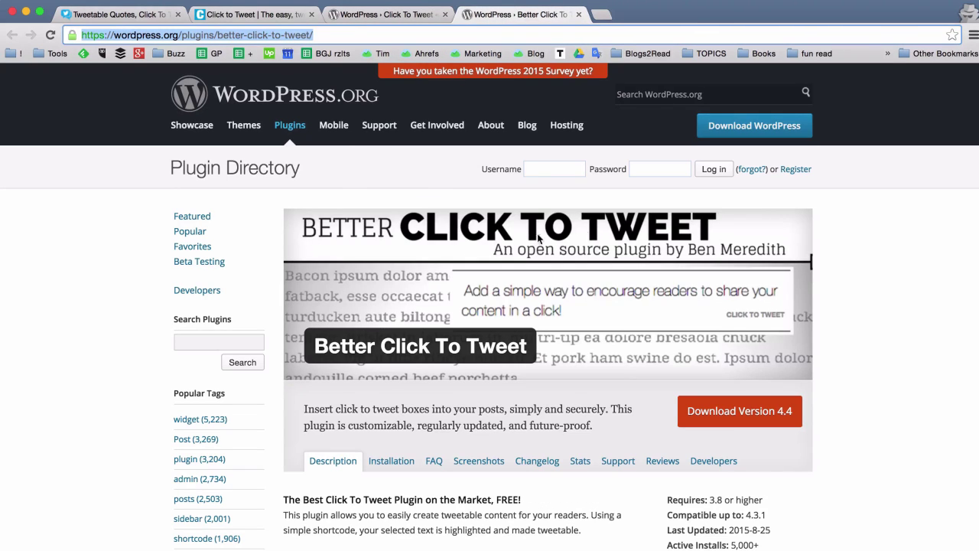
# Step: Go through TweetDis and its three competitor pages once more, ending on the TweetDis home page
pyautogui.press('super+1')
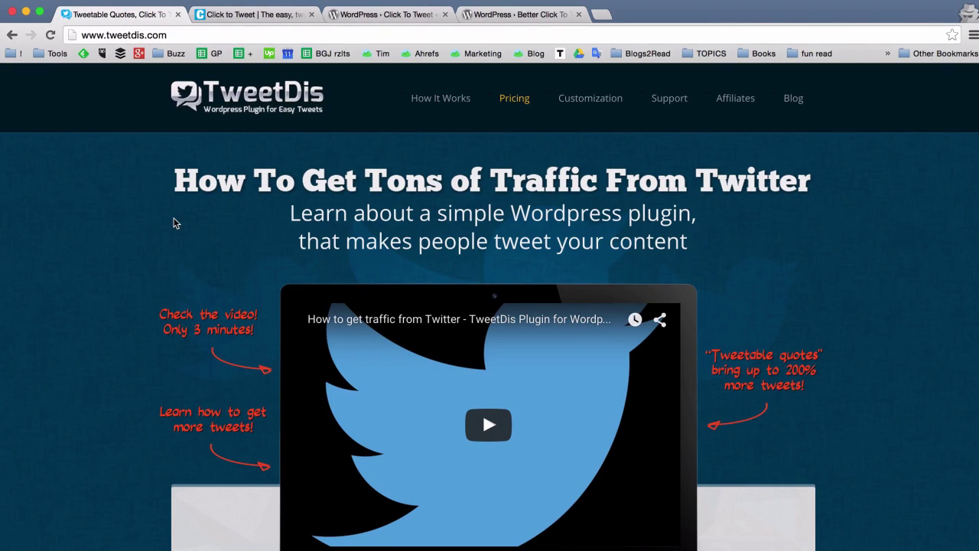
pyautogui.click(255, 15)
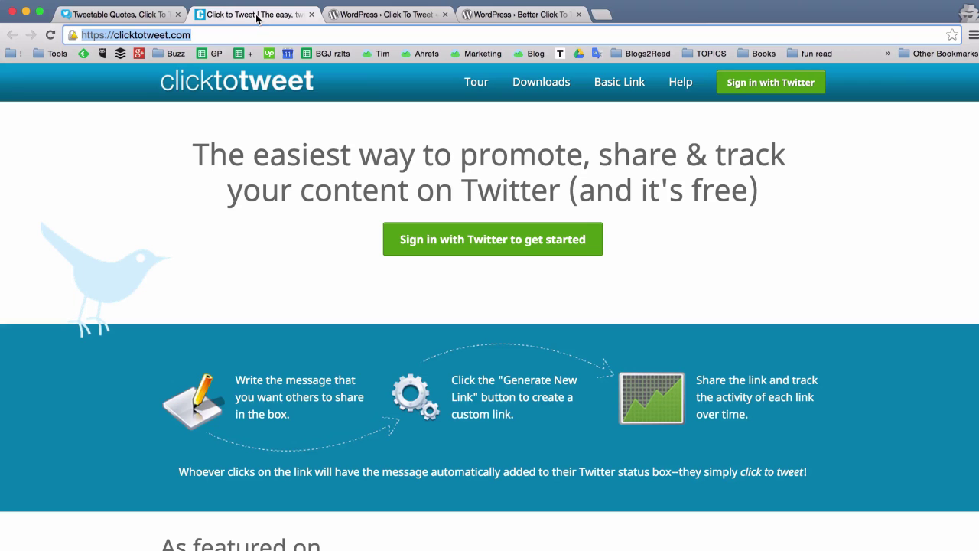
pyautogui.click(369, 16)
pyautogui.click(518, 15)
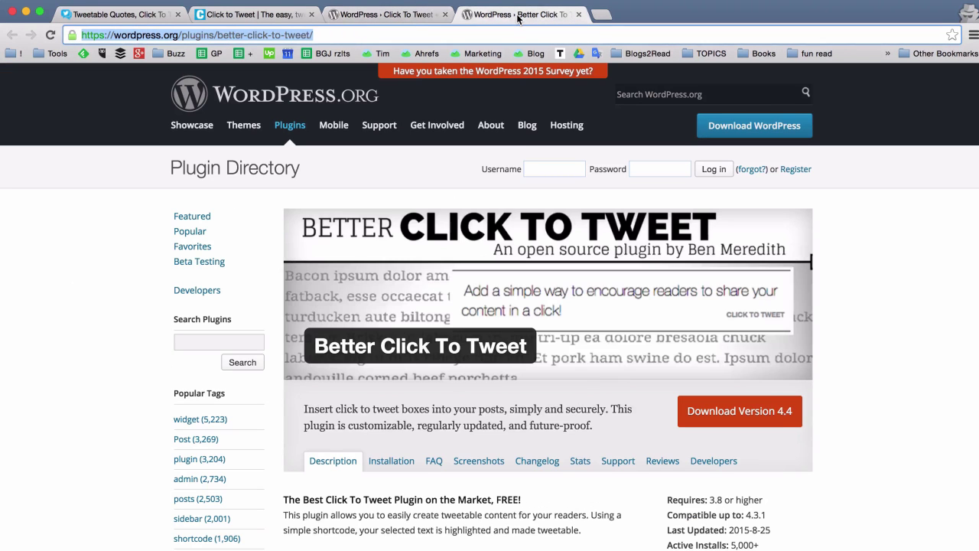
pyautogui.click(115, 15)
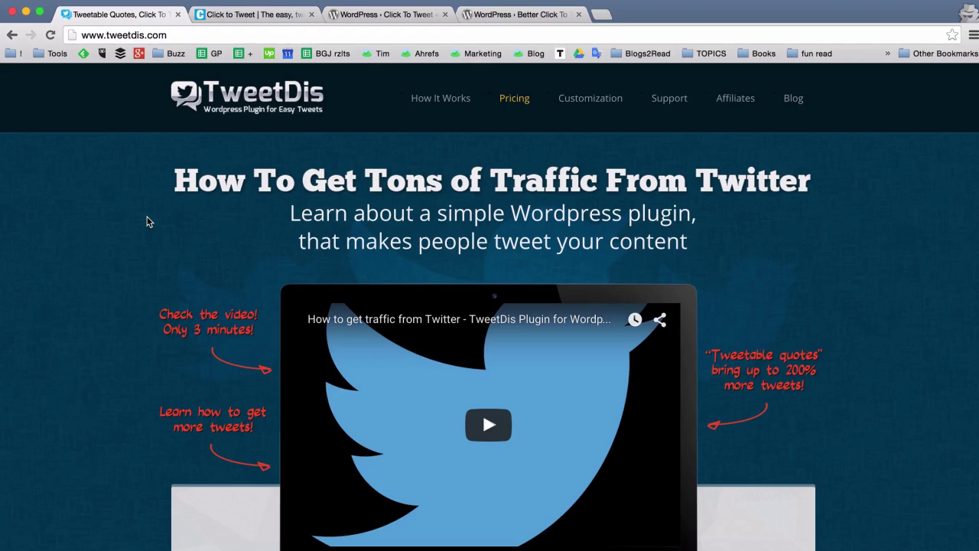
# Step: Switch to the Ahrefs dashboard and open the Link Intersect tool from Labs
pyautogui.press('super+grave')
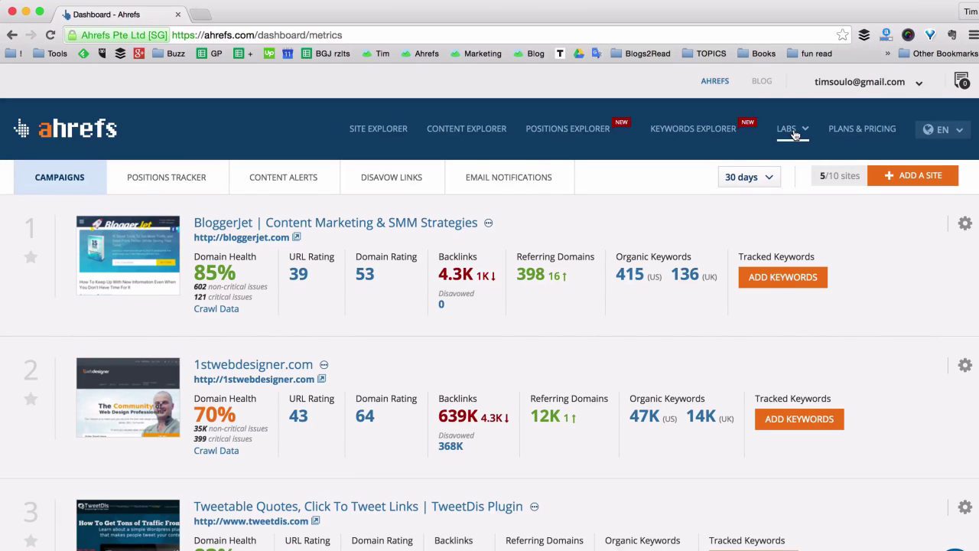
pyautogui.moveTo(795, 134)
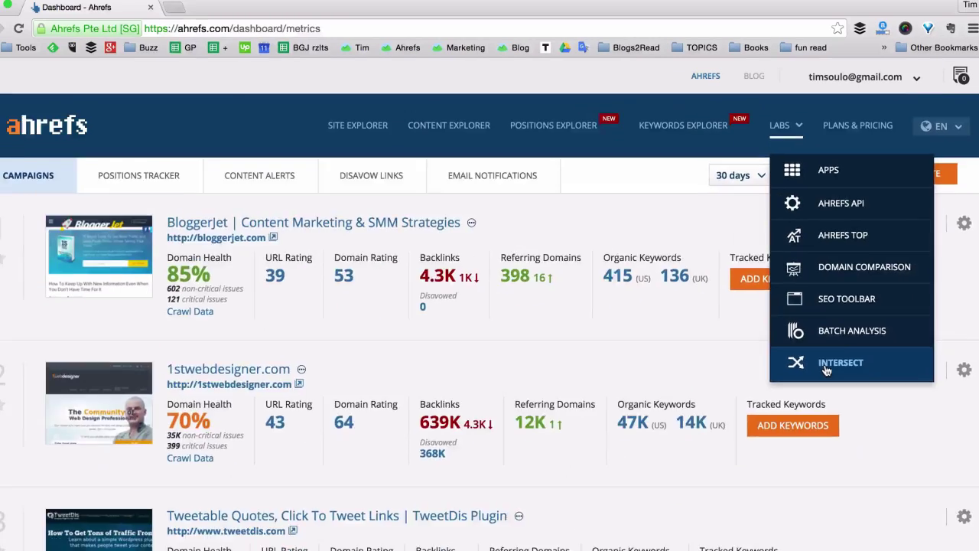
pyautogui.click(701, 473)
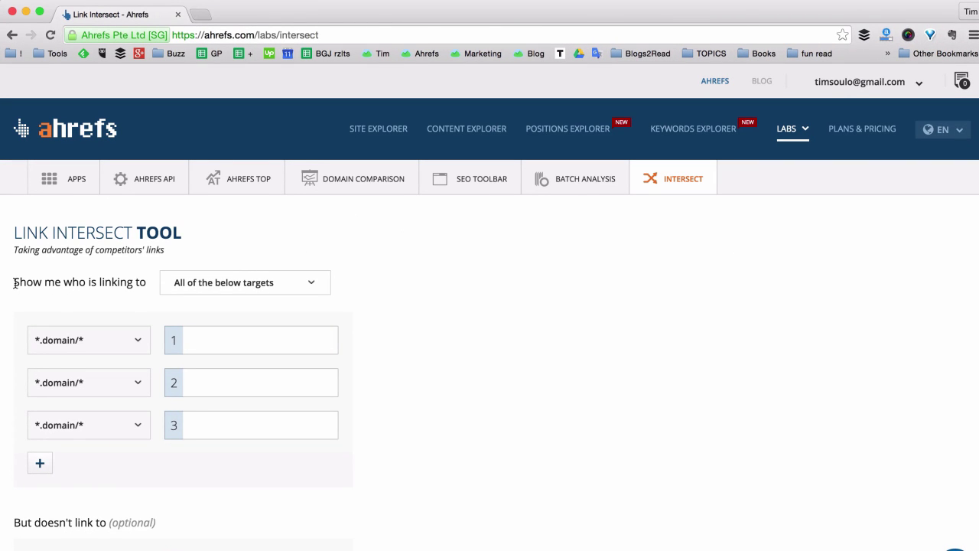
pyautogui.moveTo(14, 283); pyautogui.dragTo(196, 286)
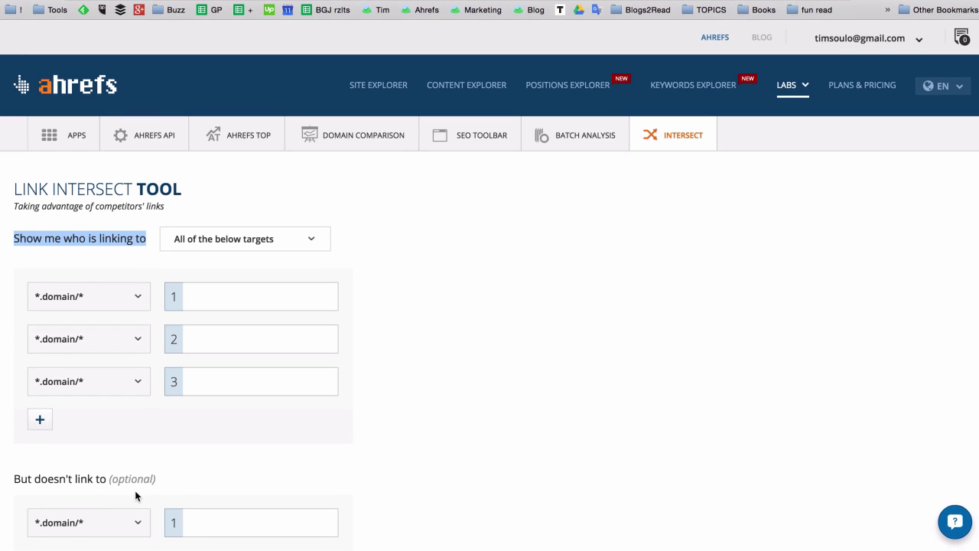
pyautogui.scroll(-2, 136, 496)
pyautogui.scroll(2, 205, 472)
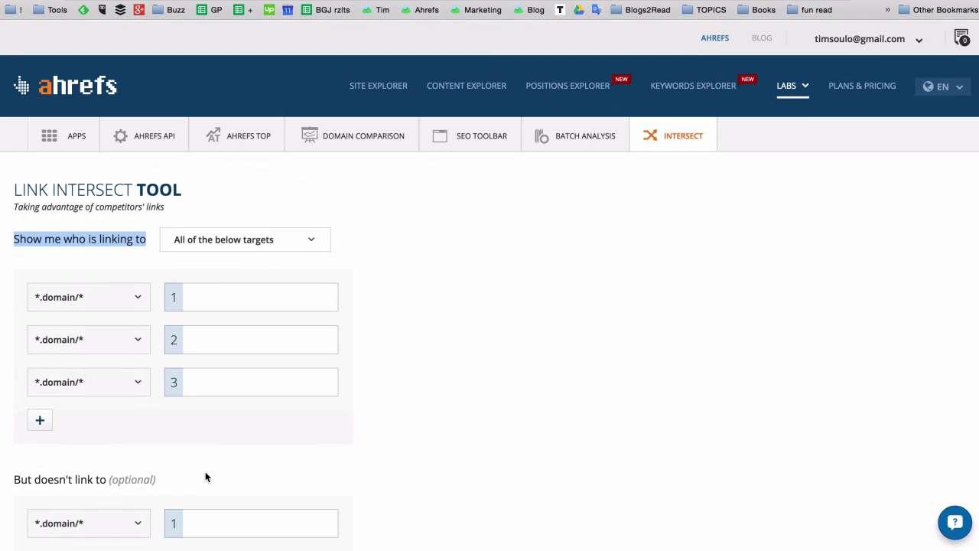
pyautogui.click(382, 268)
pyautogui.scroll(-1, 246, 304)
pyautogui.scroll(-1, 246, 303)
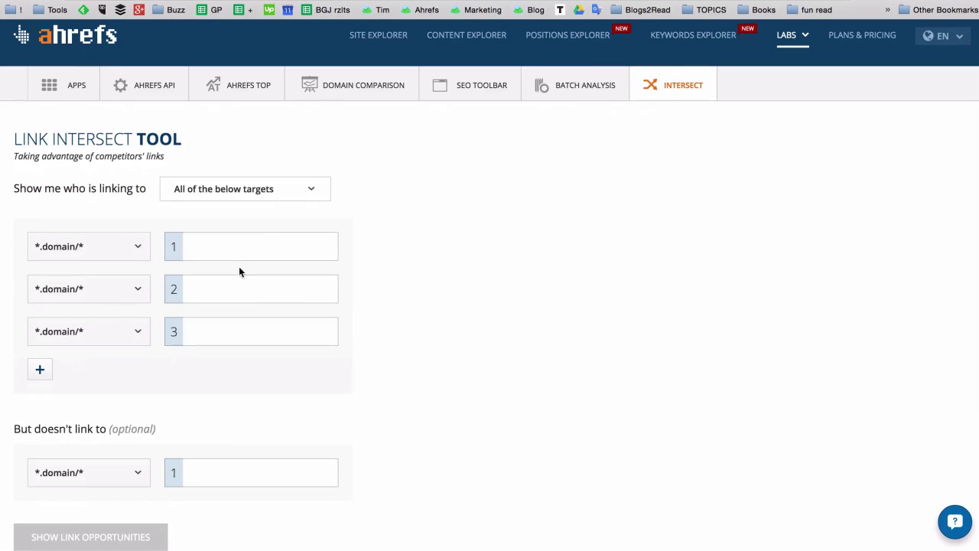
pyautogui.click(234, 332)
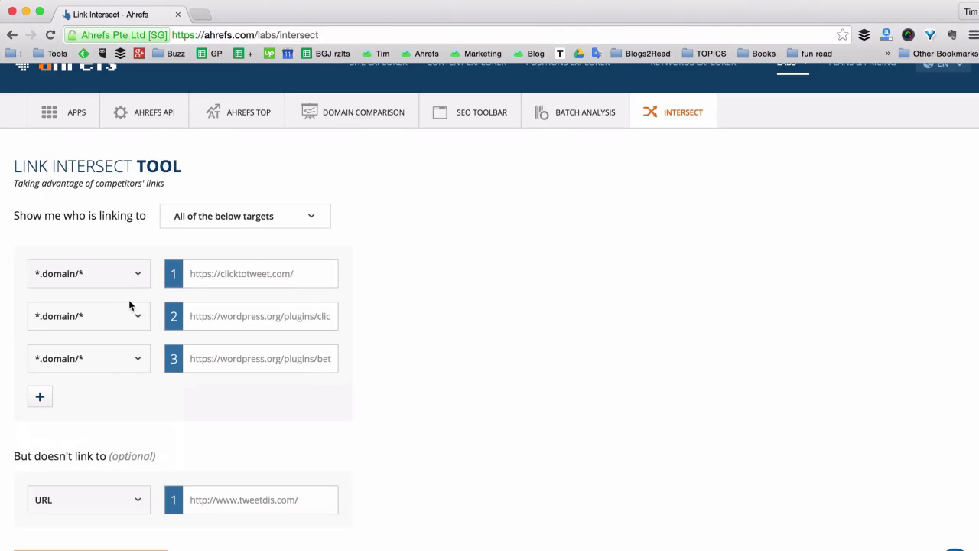
# Step: Set the clicktotweet.com target's mode to domain/* and both WordPress plugin page targets to URL
pyautogui.click(132, 277)
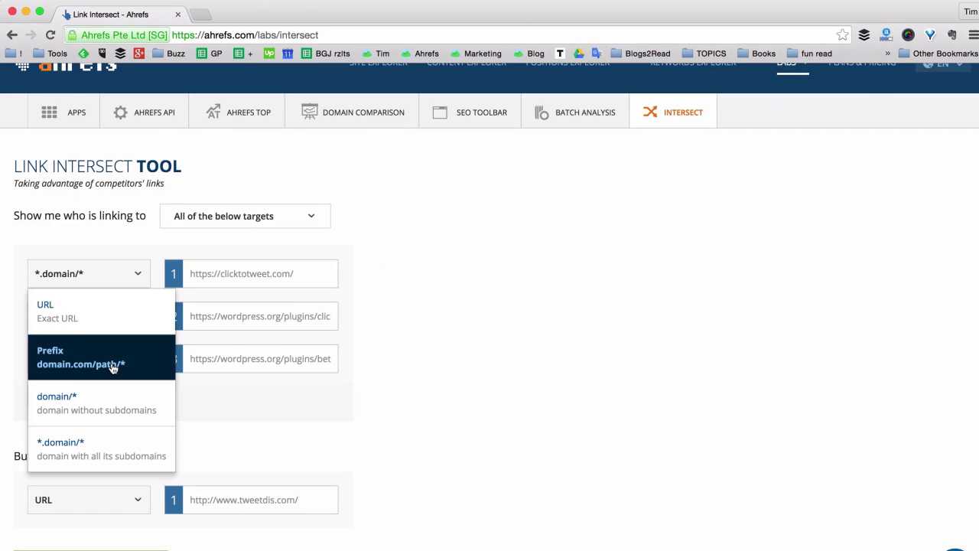
pyautogui.click(111, 415)
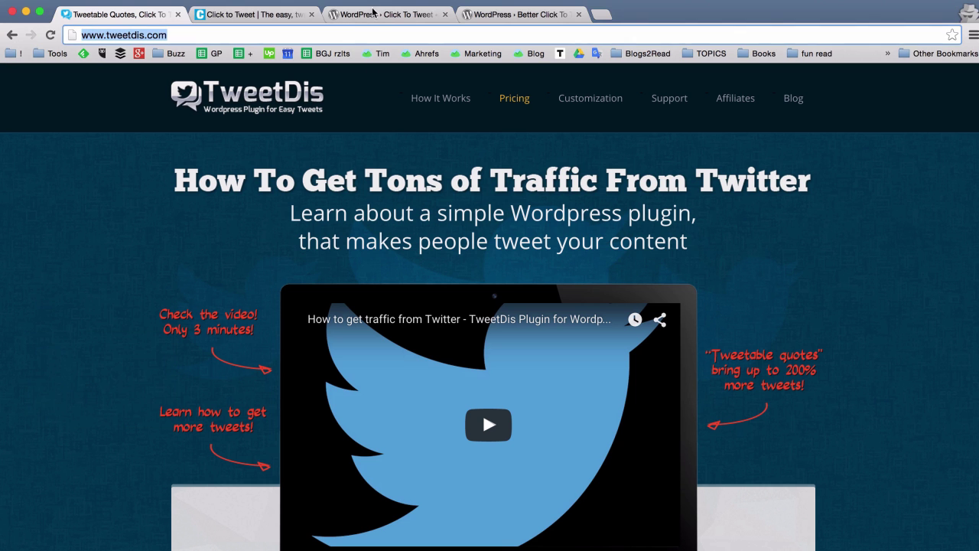
pyautogui.click(374, 14)
pyautogui.scroll(-2, 419, 309)
pyautogui.scroll(2, 419, 309)
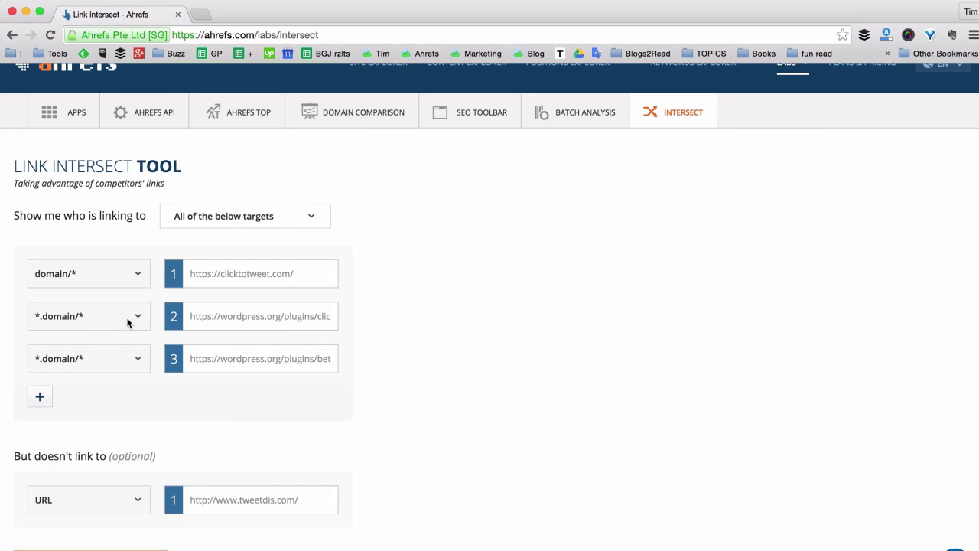
pyautogui.click(129, 321)
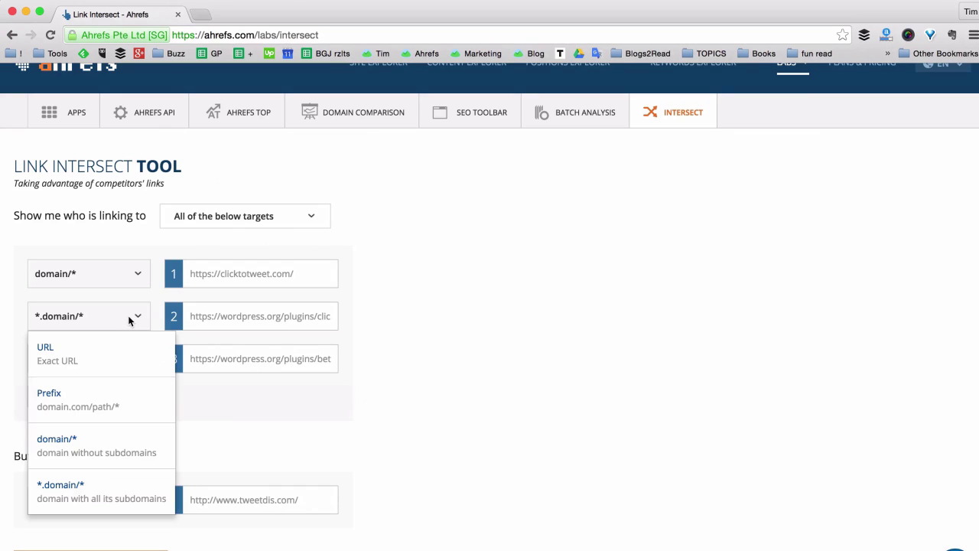
pyautogui.click(118, 345)
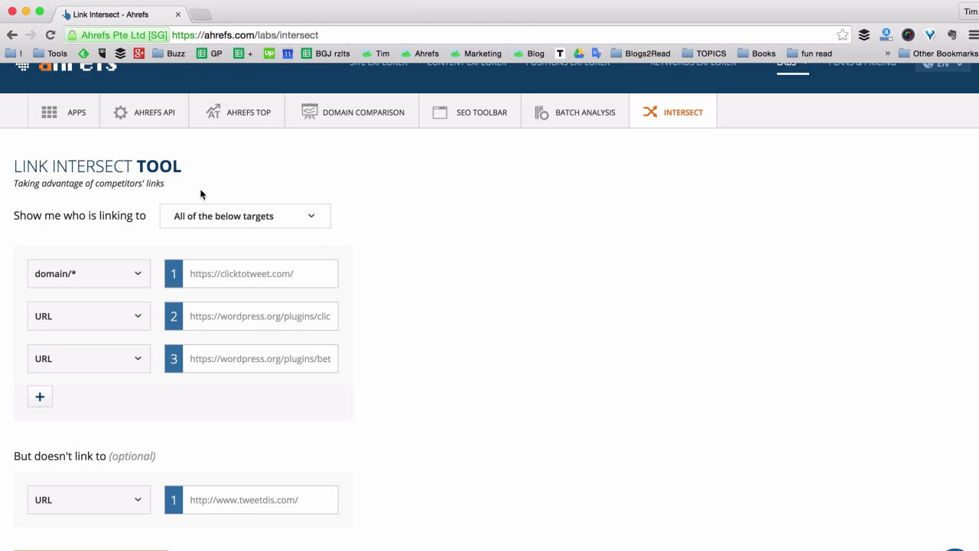
# Step: Check the Click To Tweet plugin page's address, highlighting its wordpress.org domain part
pyautogui.click(137, 314)
pyautogui.click(447, 309)
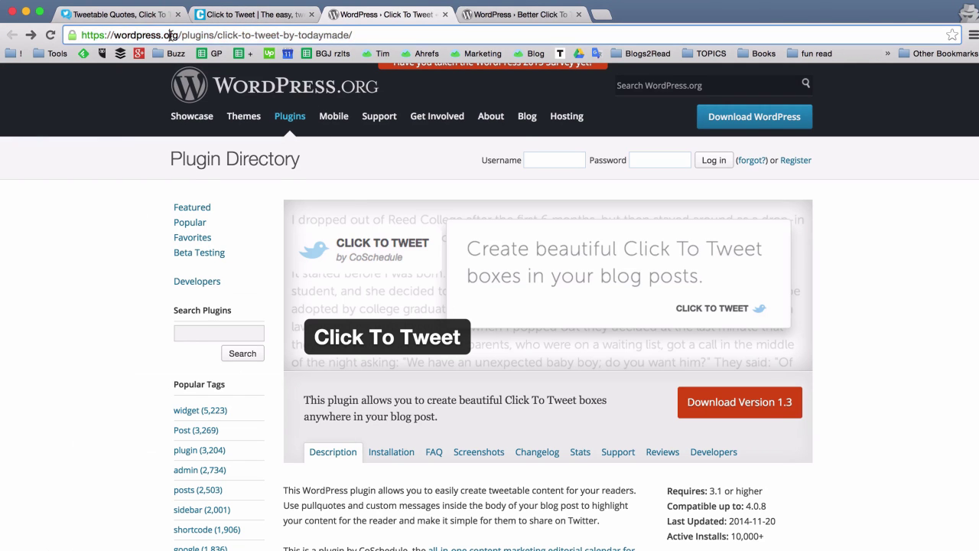
pyautogui.moveTo(179, 35); pyautogui.dragTo(61, 36)
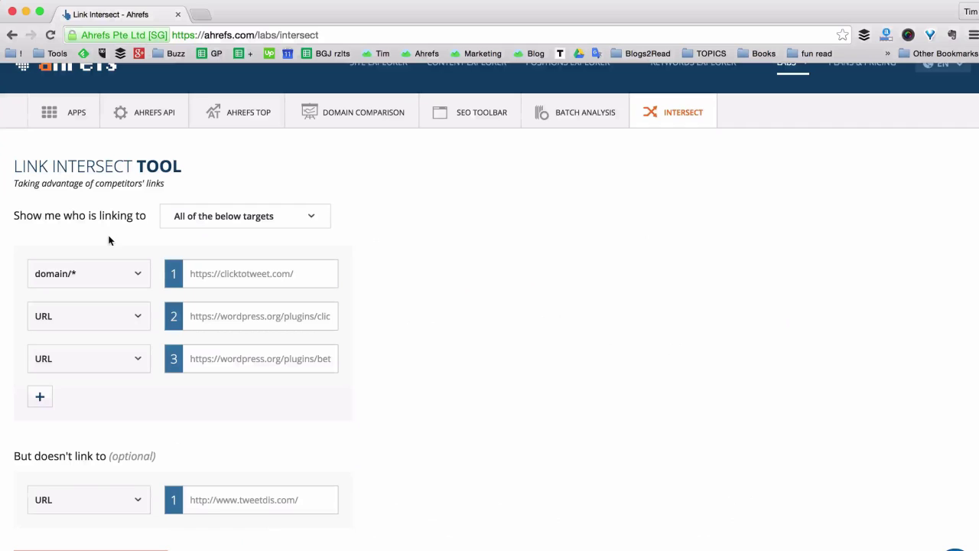
# Step: Choose the exact URL mode for the excluded tweetdis.com address
pyautogui.scroll(-1, 127, 385)
pyautogui.click(119, 457)
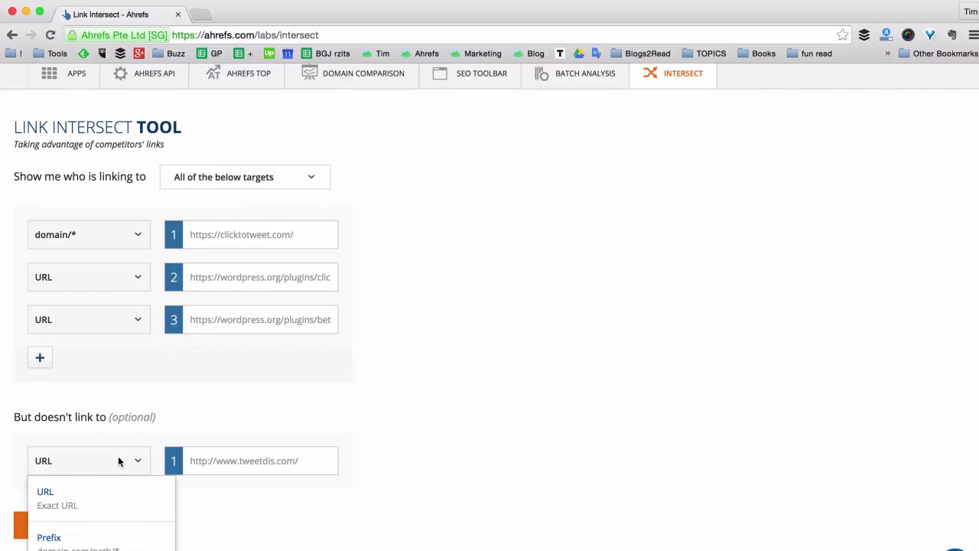
pyautogui.click(105, 494)
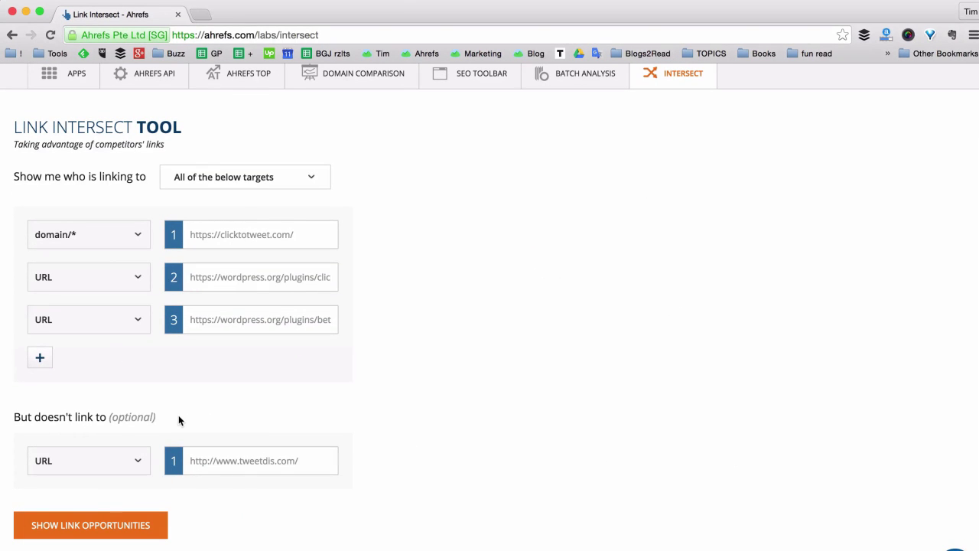
pyautogui.click(307, 461)
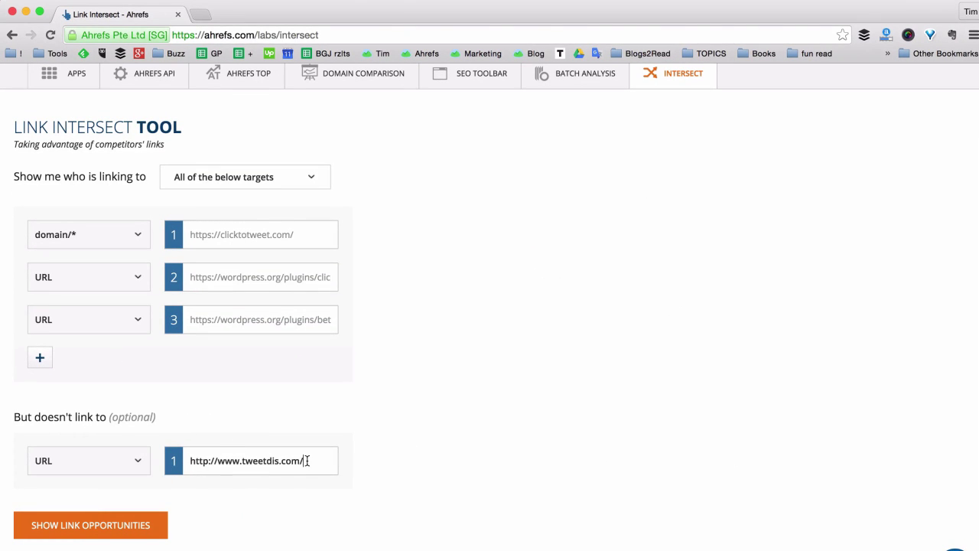
pyautogui.moveTo(307, 461); pyautogui.dragTo(186, 460)
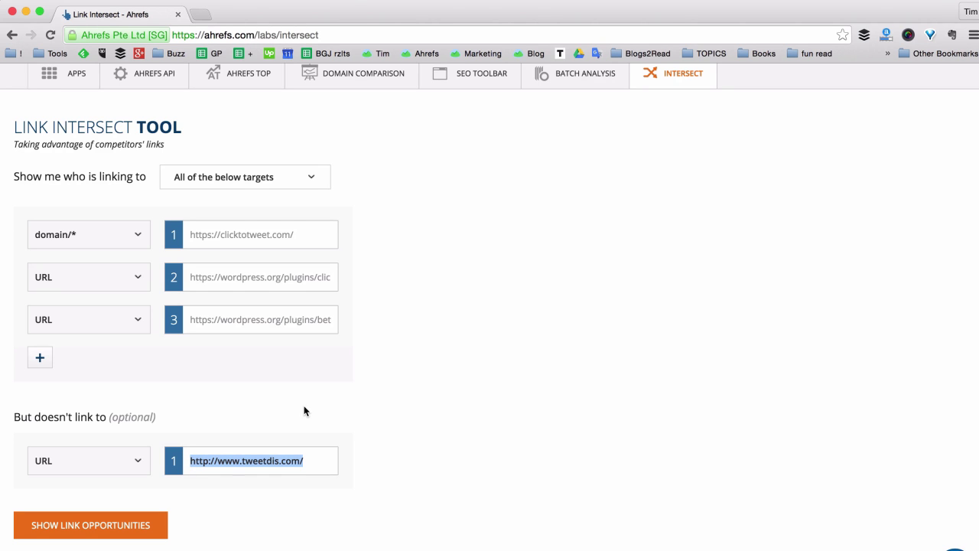
pyautogui.scroll(-1, 332, 402)
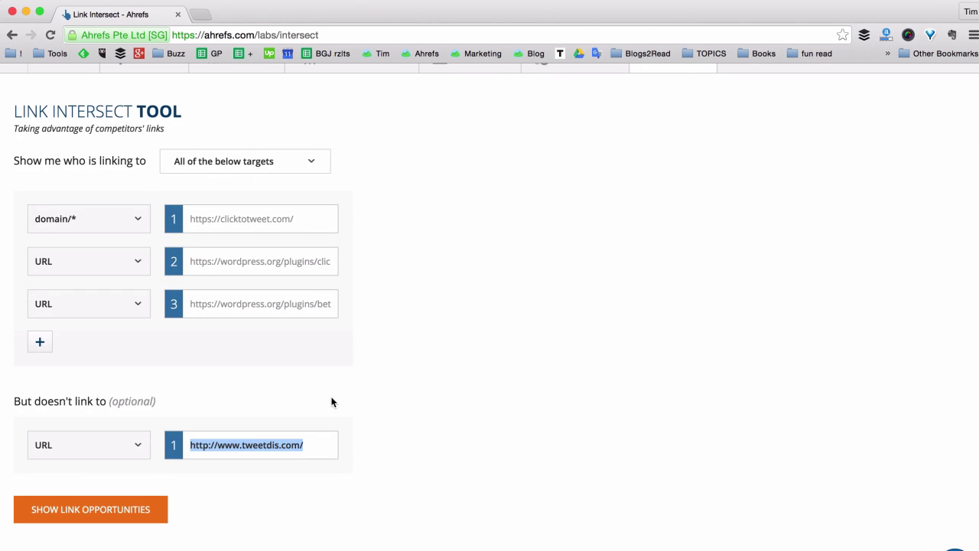
pyautogui.click(331, 380)
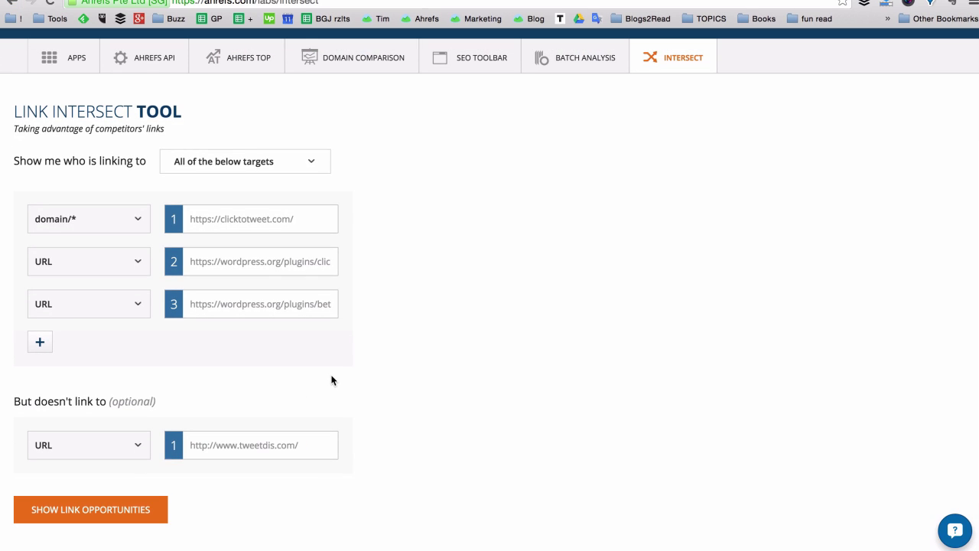
pyautogui.click(314, 444)
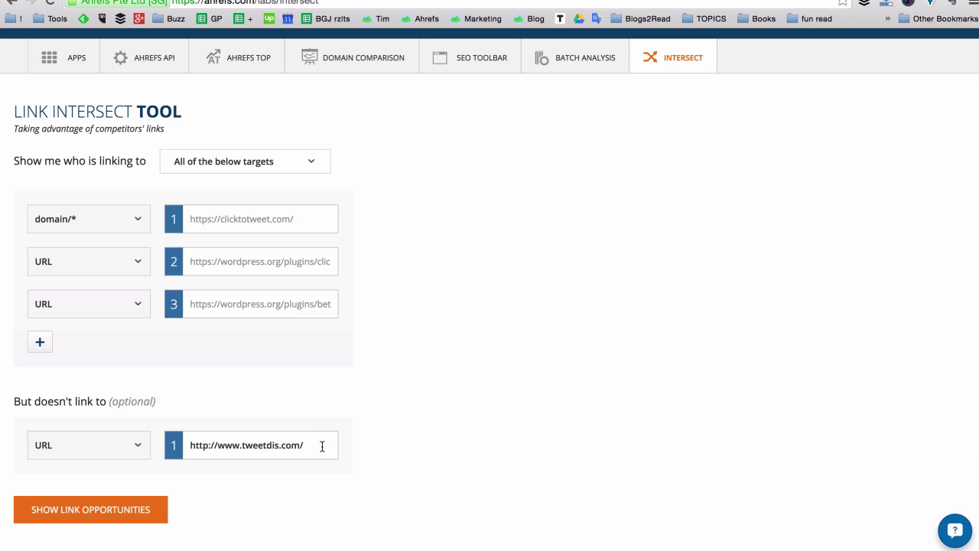
pyautogui.moveTo(323, 446); pyautogui.dragTo(188, 445)
pyautogui.press('BackSpace')
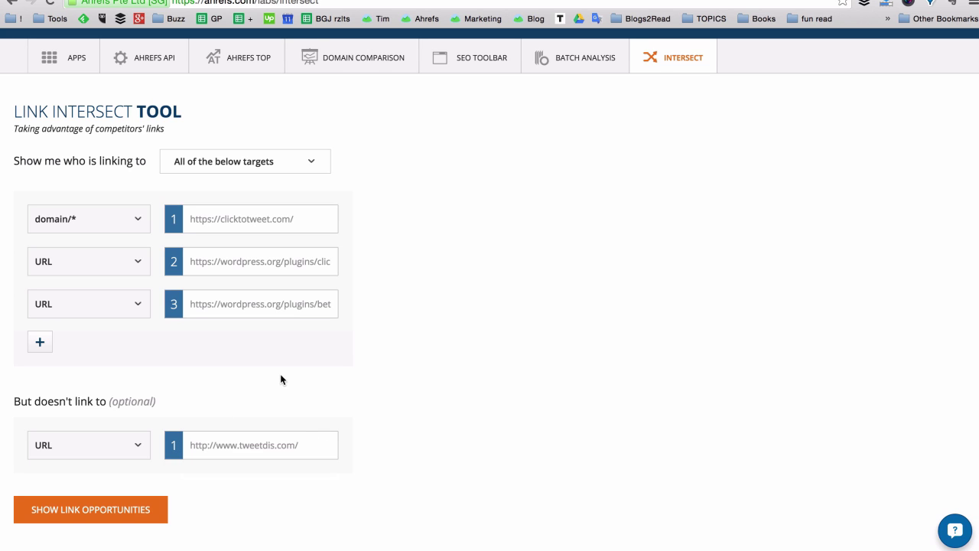
# Step: Generate the link opportunities report and review the clicktotweet.com backlink counts of the listed domains
pyautogui.click(90, 509)
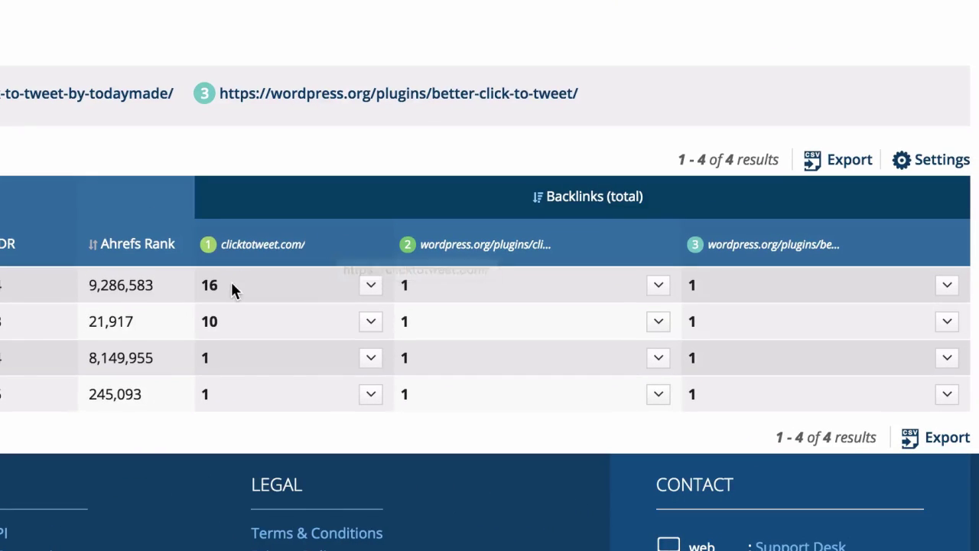
pyautogui.doubleClick(206, 285)
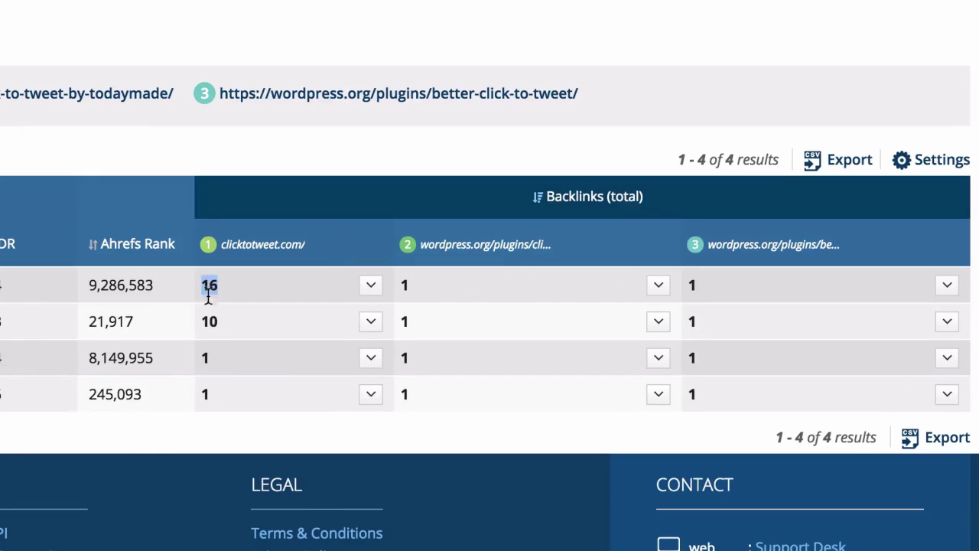
pyautogui.doubleClick(208, 321)
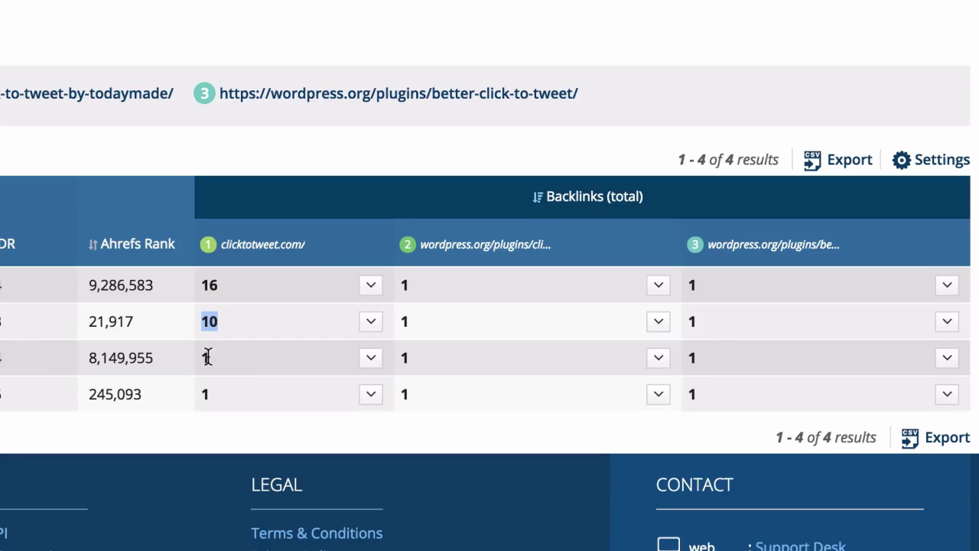
pyautogui.doubleClick(207, 357)
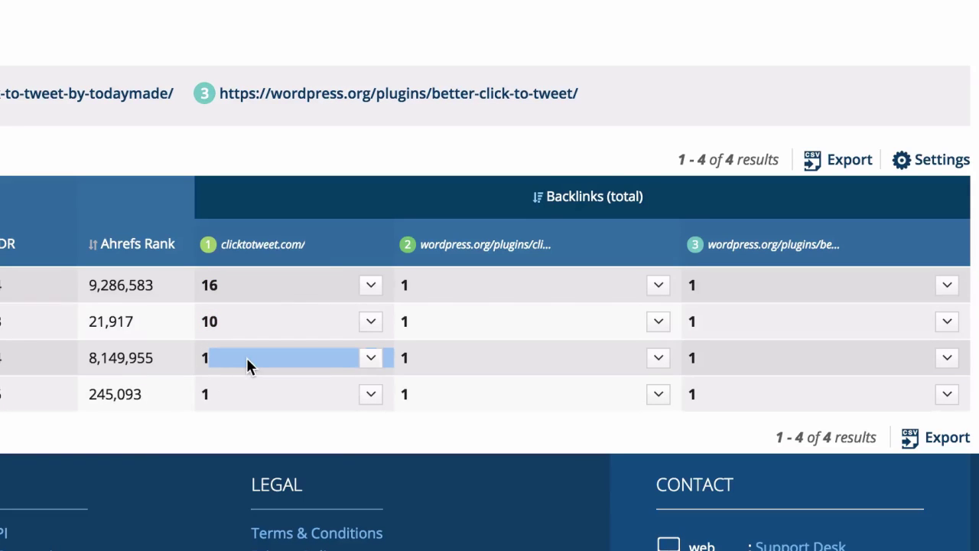
pyautogui.click(246, 358)
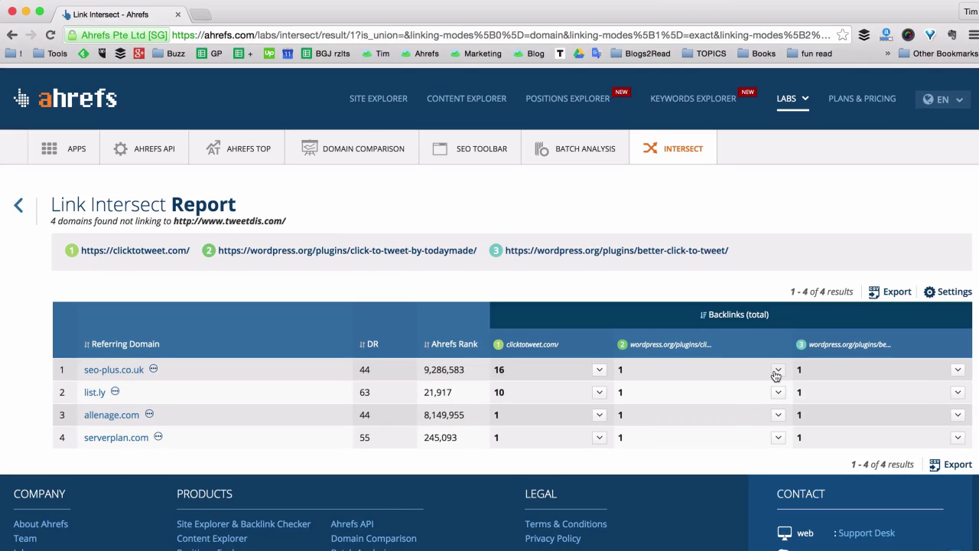
# Step: Preview the seo-plus.co.uk and allenage.com backlinks to the click-to-tweet-by-todaymade plugin page
pyautogui.click(778, 371)
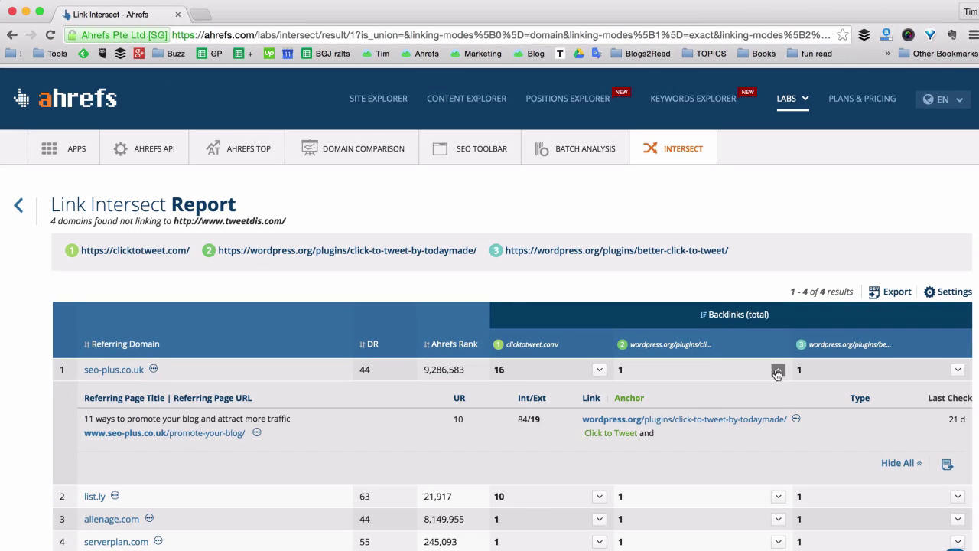
pyautogui.click(777, 372)
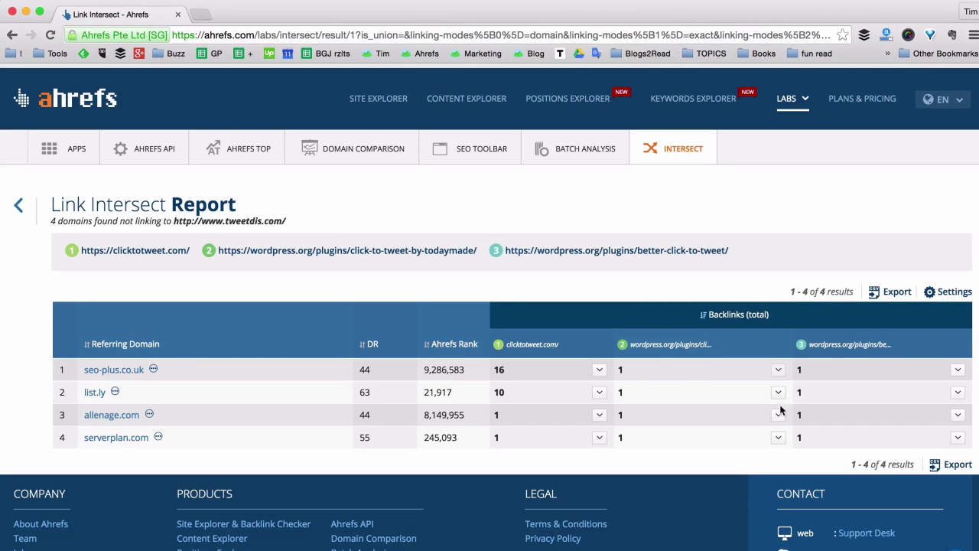
pyautogui.click(778, 415)
pyautogui.click(778, 415)
# Step: Expand seo-plus.co.uk's backlink to the click-to-tweet-by-todaymade plugin and open the referring promote-your-blog page in a new tab
pyautogui.click(778, 372)
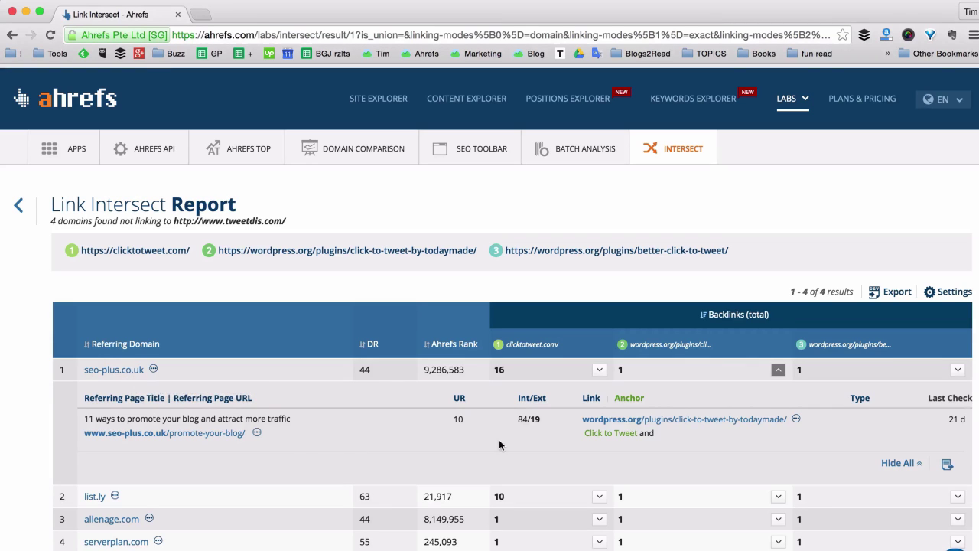
pyautogui.rightClick(190, 434)
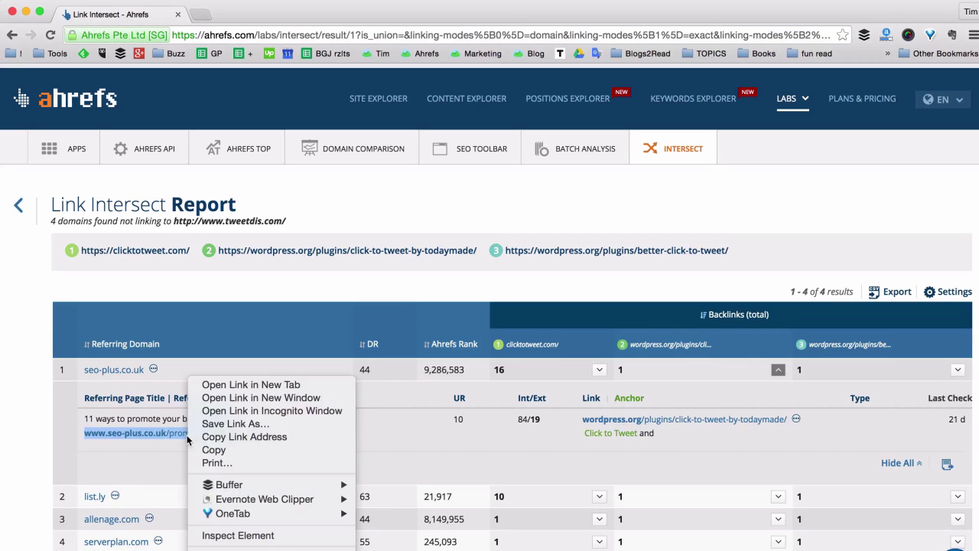
pyautogui.click(232, 384)
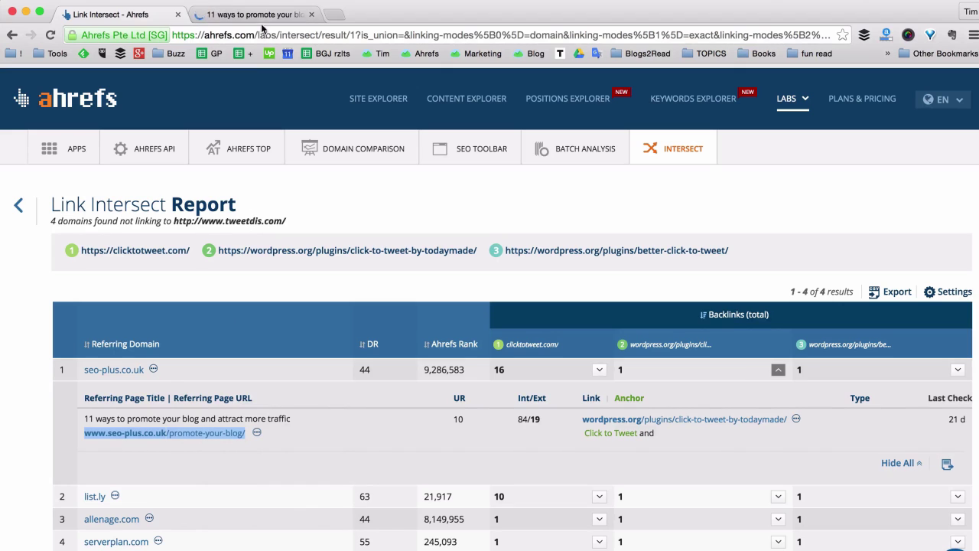
pyautogui.click(266, 21)
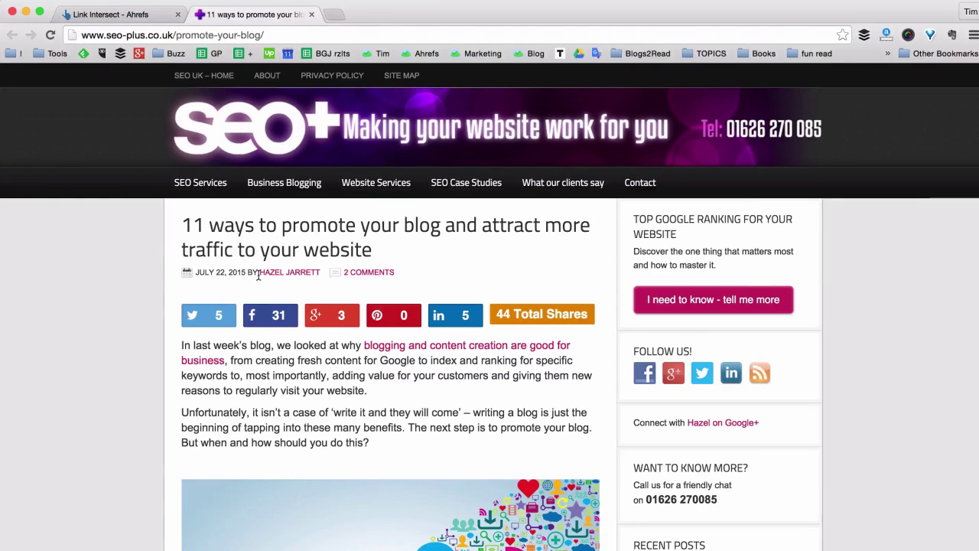
# Step: Find the Click to Tweet plugin mention in the article's "Tweet about your blog" section and highlight "both fantastic plugins"
pyautogui.scroll(-10, 132, 284)
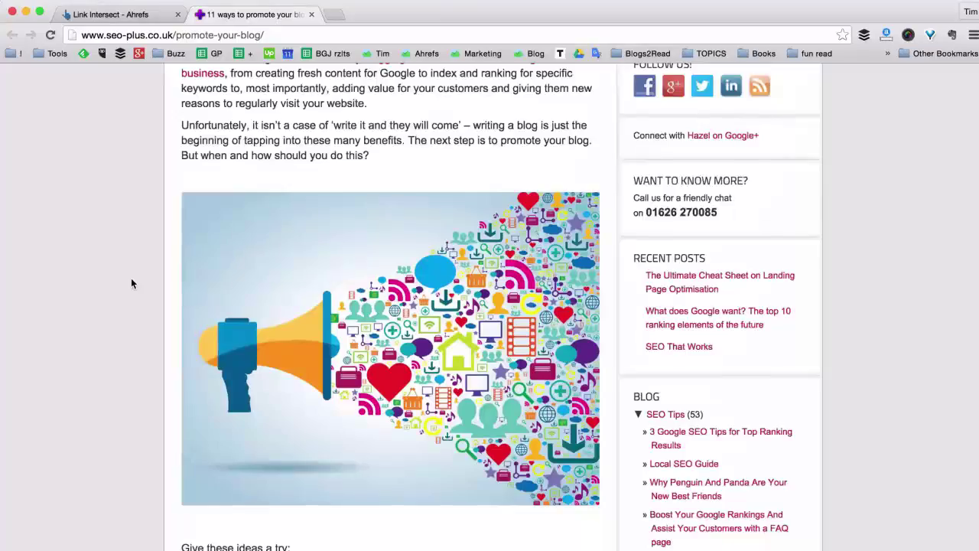
pyautogui.scroll(-13, 131, 284)
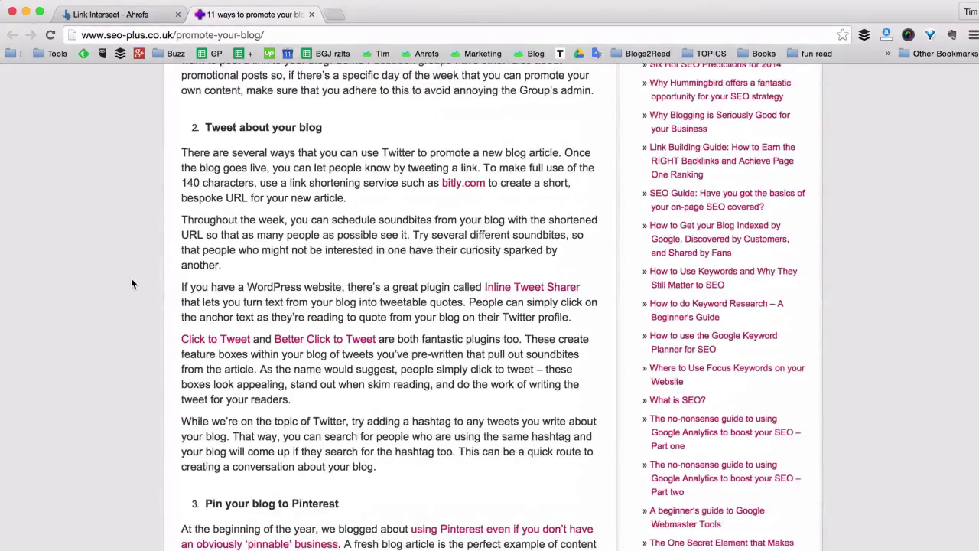
pyautogui.scroll(-2, 173, 372)
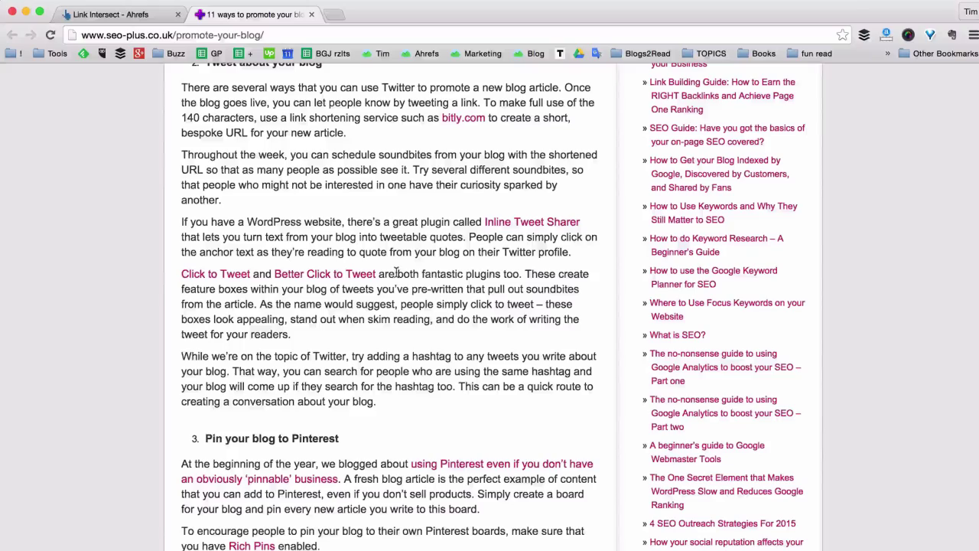
pyautogui.moveTo(397, 274); pyautogui.dragTo(504, 279)
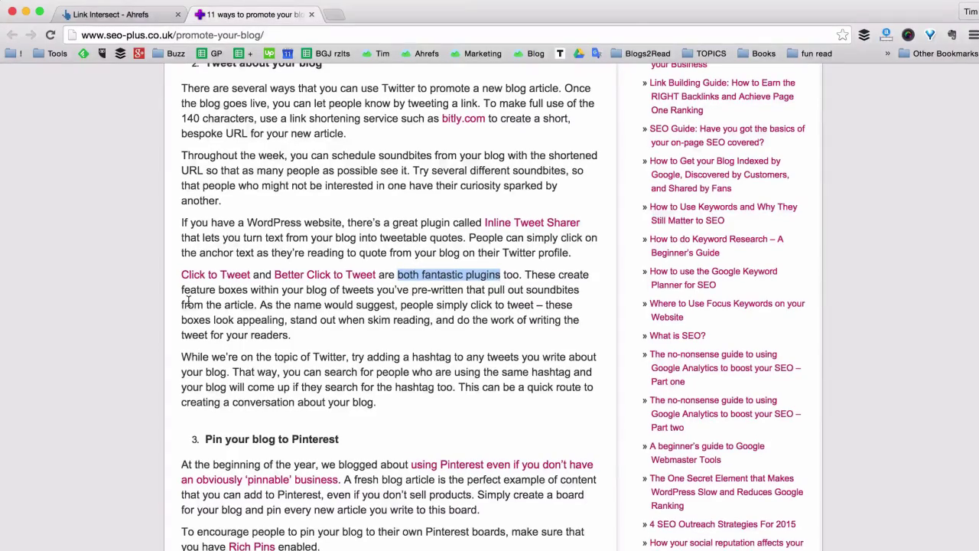
# Step: Check the article's author line, then go back to the paragraph mentioning Click to Tweet and Better Click to Tweet
pyautogui.scroll(20, 188, 300)
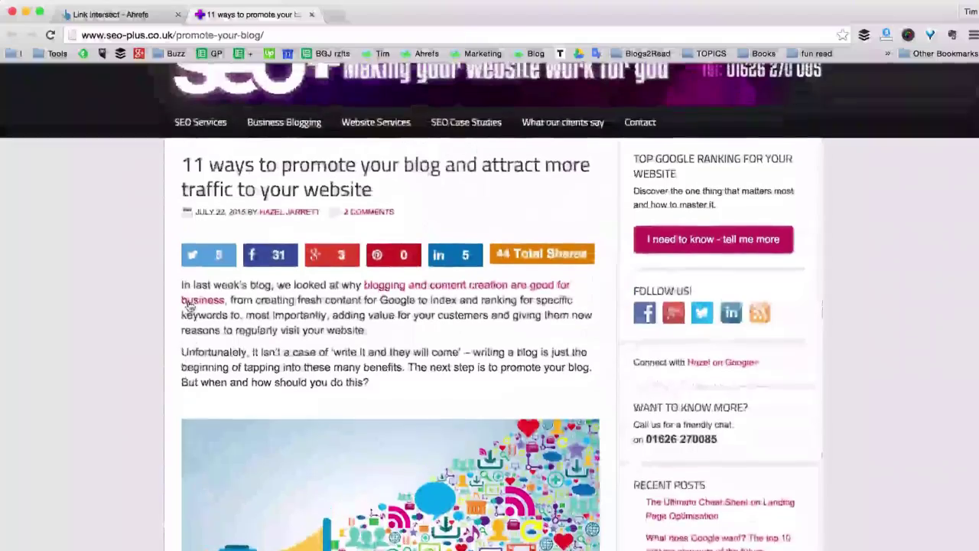
pyautogui.scroll(2, 188, 304)
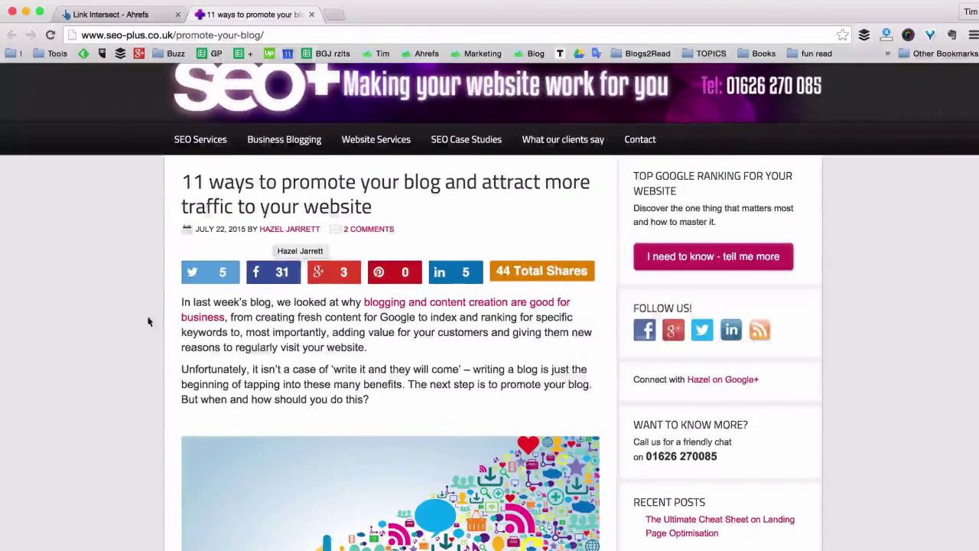
pyautogui.scroll(-6, 136, 332)
pyautogui.scroll(-10, 134, 332)
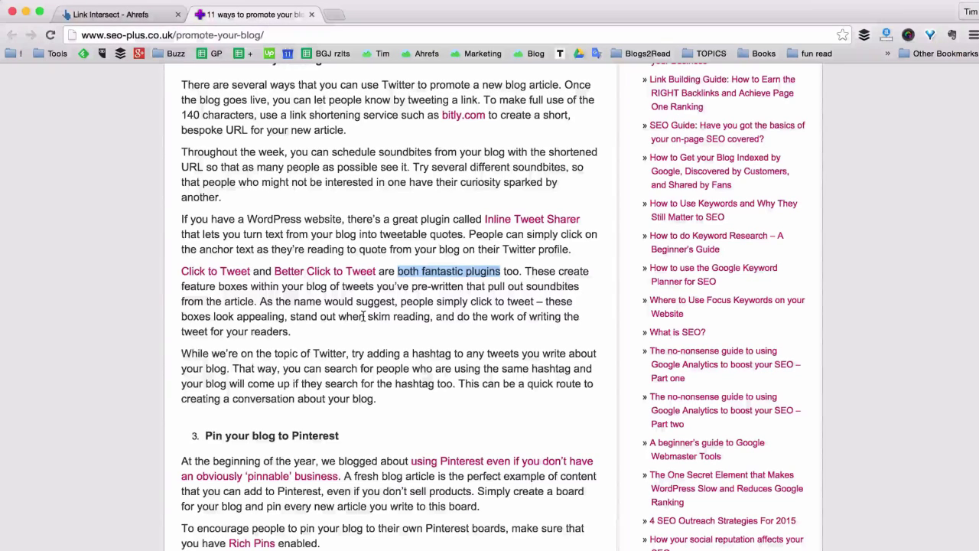
# Step: Return to the Link Intersect report and collapse the seo-plus.co.uk backlink details
pyautogui.click(117, 14)
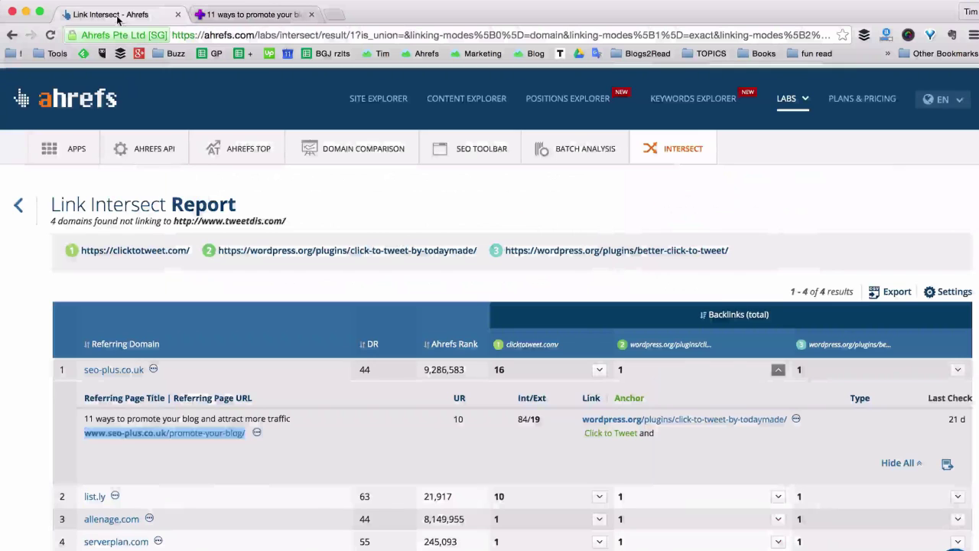
pyautogui.scroll(-1, 719, 305)
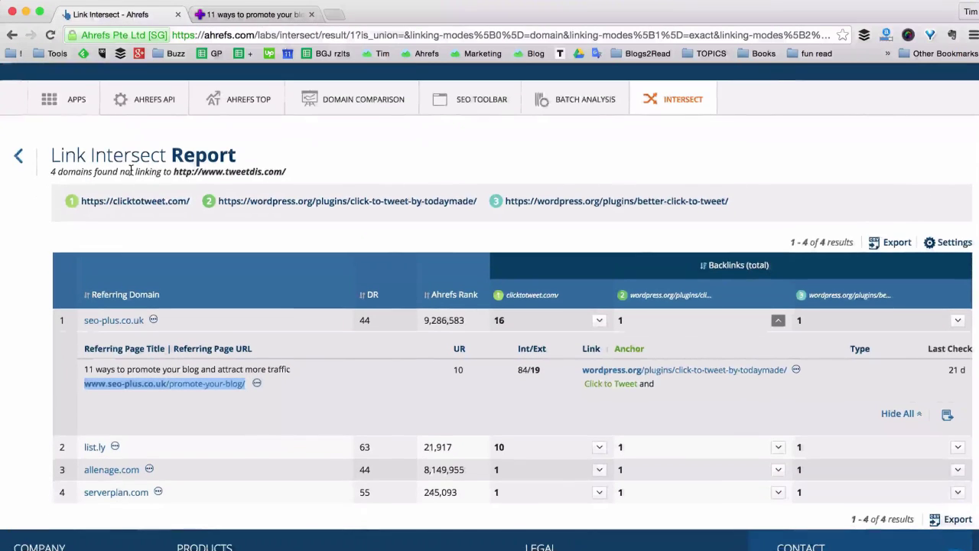
pyautogui.click(778, 319)
pyautogui.scroll(-1, 499, 335)
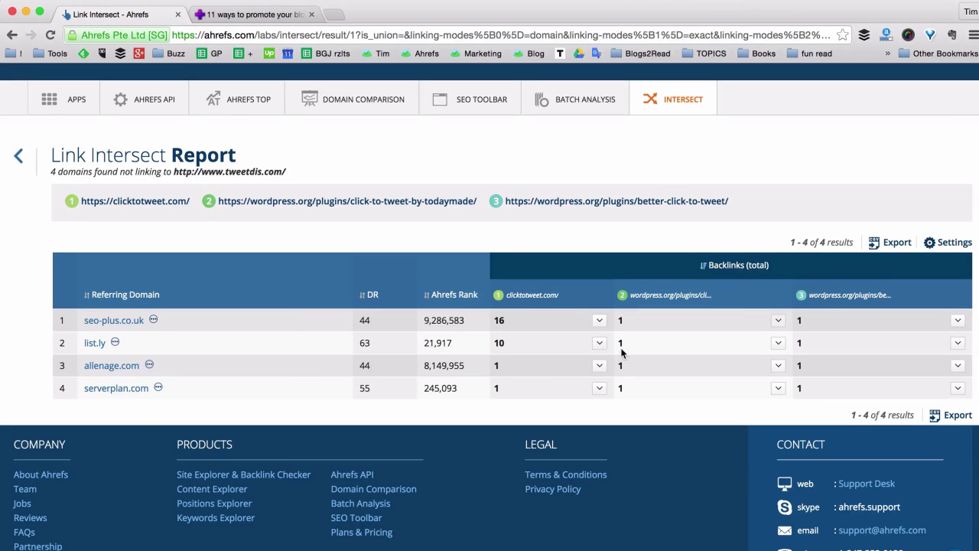
# Step: Open allenage.com's page linking to the click-to-tweet-by-todaymade plugin in a new tab and close the seo-plus.co.uk article
pyautogui.click(777, 366)
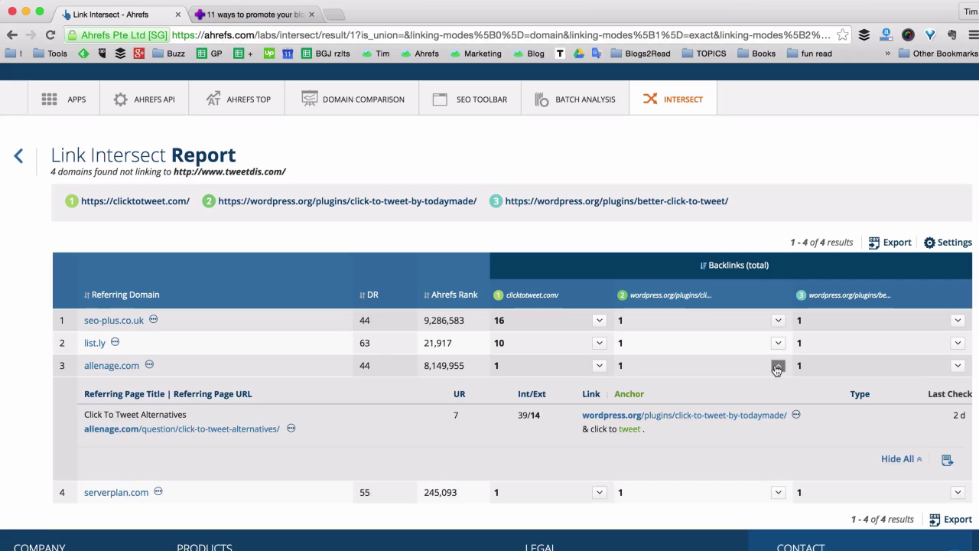
pyautogui.rightClick(202, 432)
pyautogui.click(258, 385)
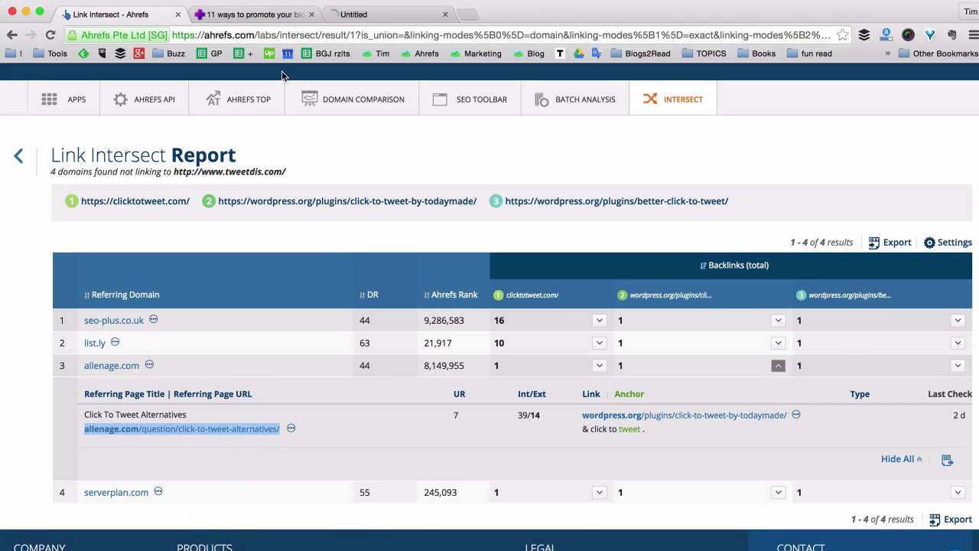
pyautogui.click(249, 16)
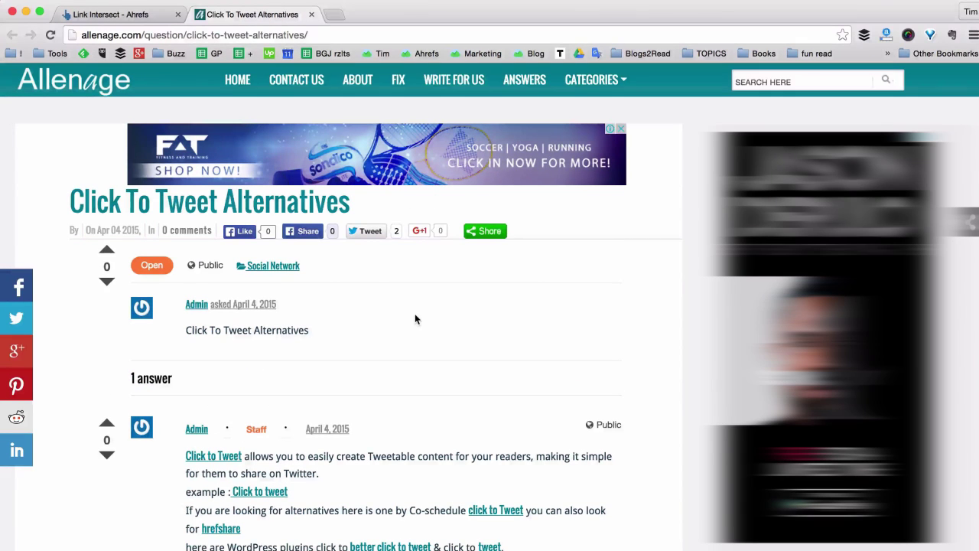
# Step: Look over the allenage.com question page and highlight its question text "Click To Tweet Alternatives"
pyautogui.scroll(-3, 415, 315)
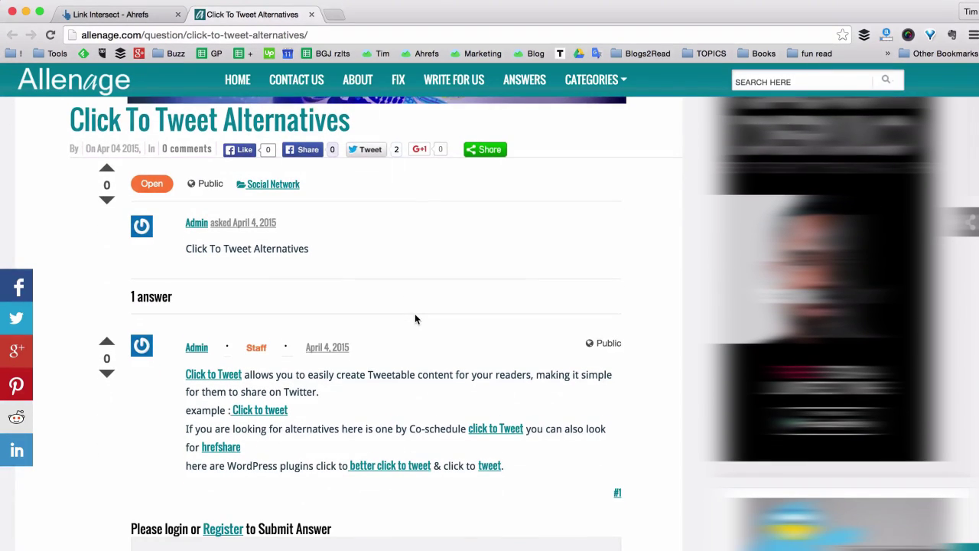
pyautogui.scroll(-1, 416, 319)
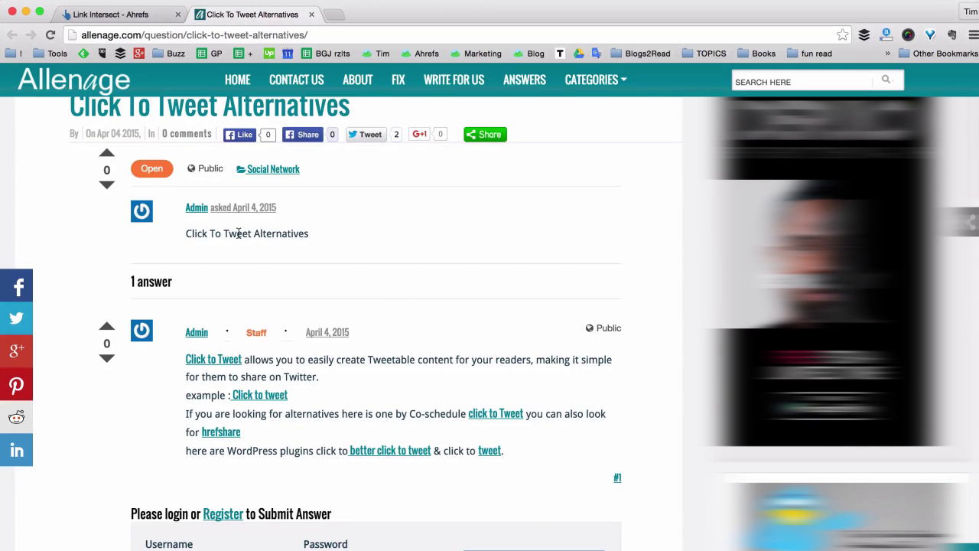
pyautogui.scroll(-2, 344, 239)
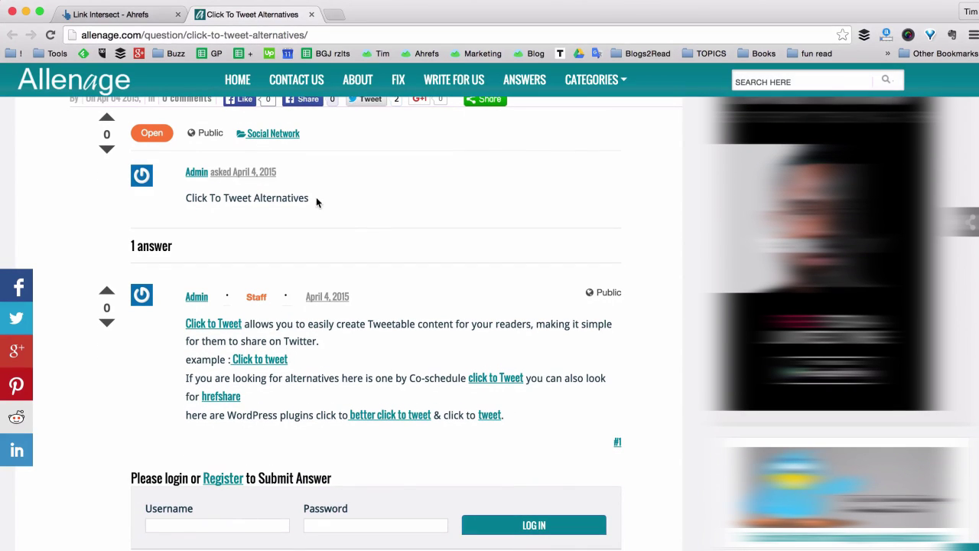
pyautogui.moveTo(316, 201); pyautogui.dragTo(177, 198)
# Step: Read the answer listing click-to-tweet tools and highlight the "Please login or Register to Submit Answer" line, then return to the question
pyautogui.scroll(-4, 239, 197)
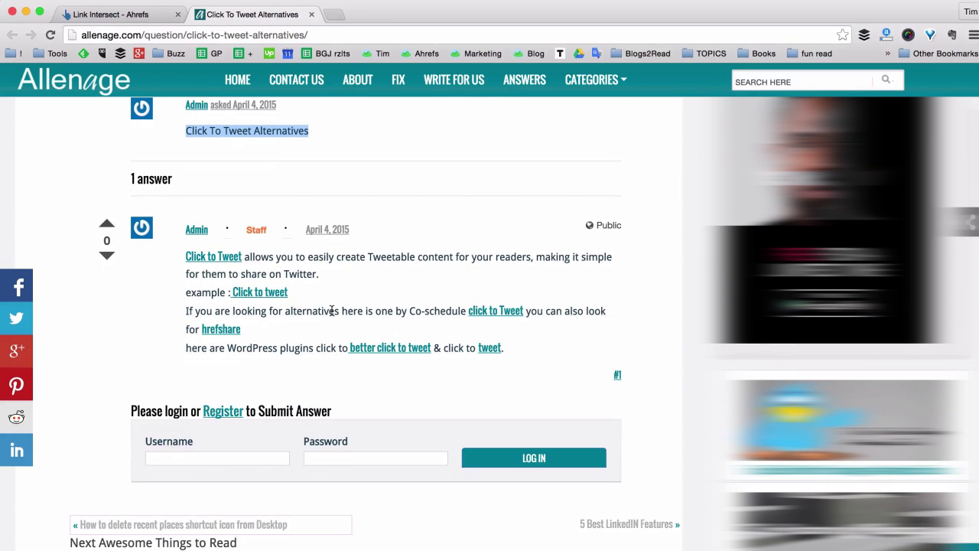
pyautogui.scroll(-2, 344, 311)
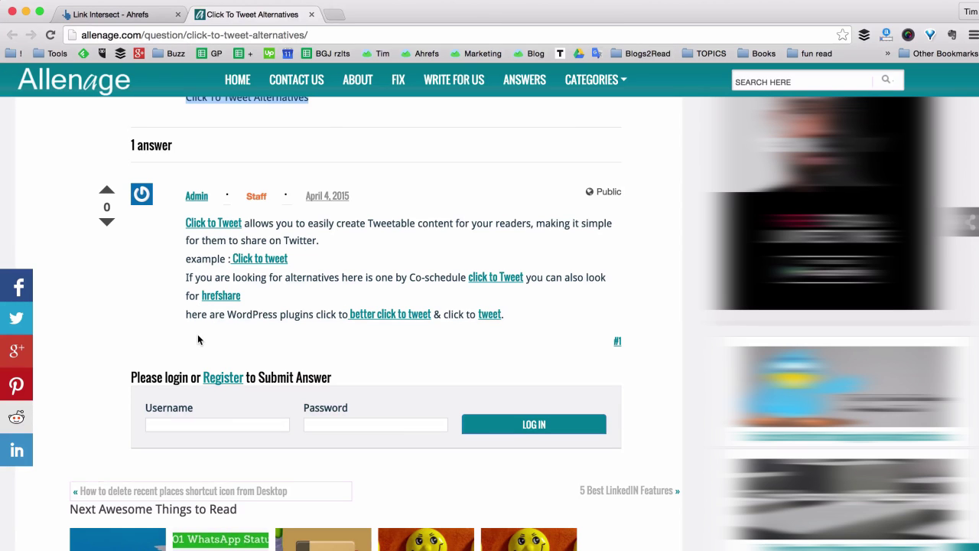
pyautogui.scroll(-1, 149, 326)
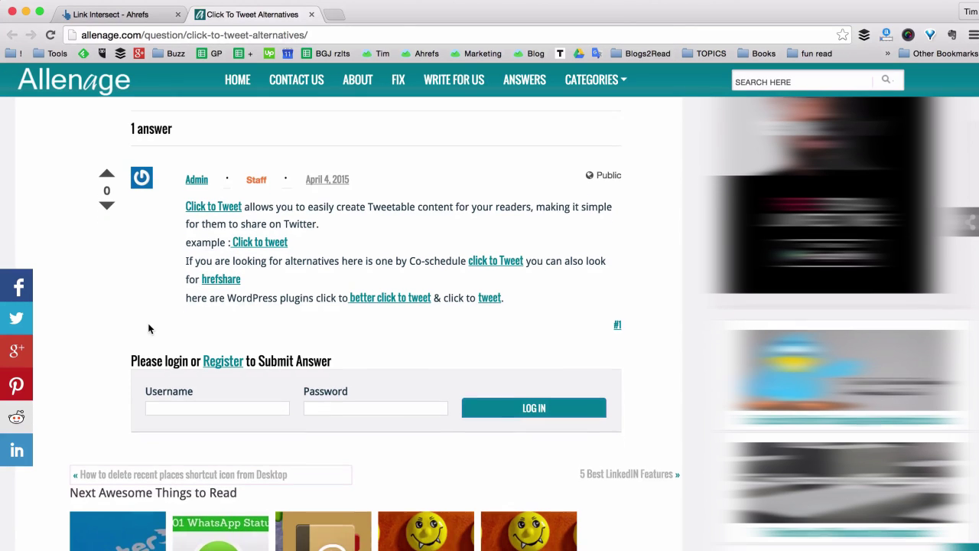
pyautogui.scroll(-1, 131, 316)
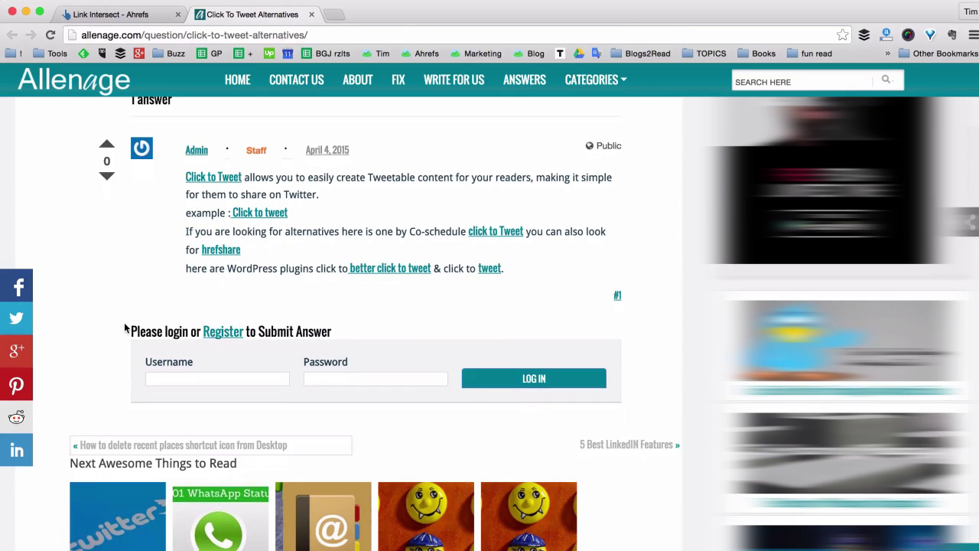
pyautogui.moveTo(125, 335); pyautogui.dragTo(358, 324)
pyautogui.scroll(-1, 365, 321)
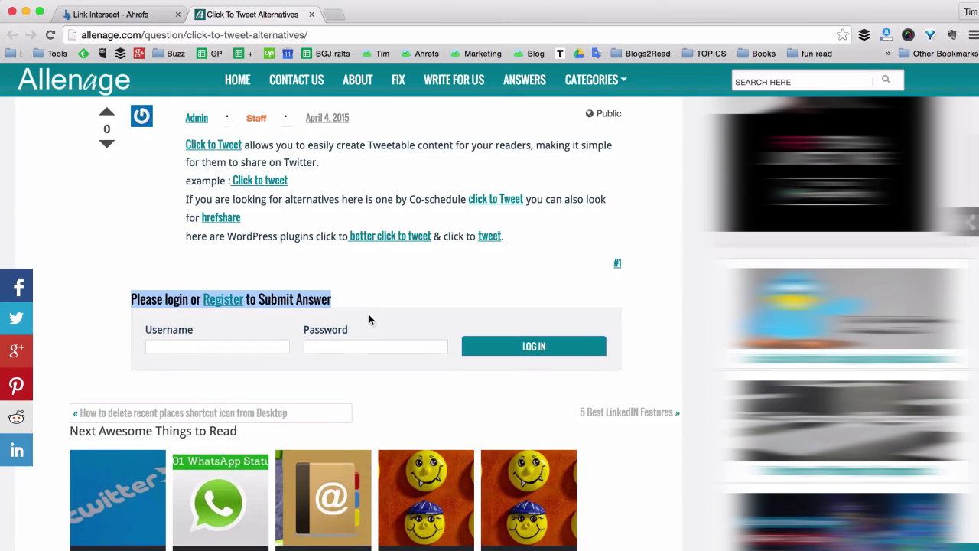
pyautogui.scroll(-1, 369, 296)
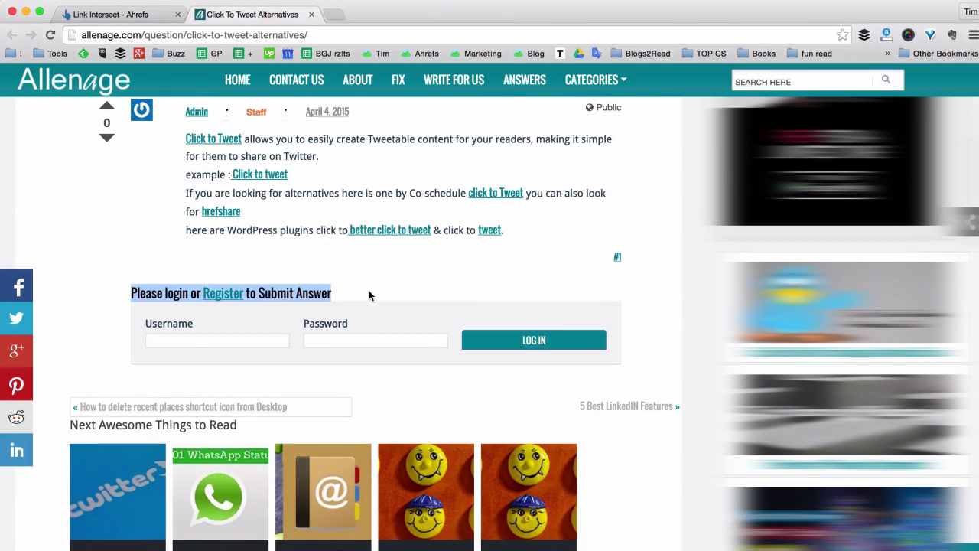
pyautogui.scroll(1, 369, 296)
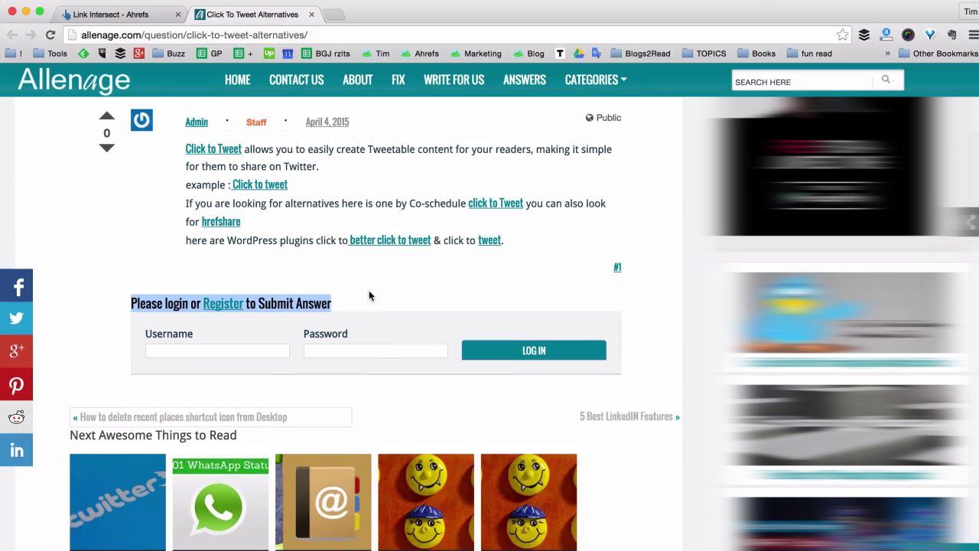
pyautogui.click(127, 273)
pyautogui.scroll(5, 129, 274)
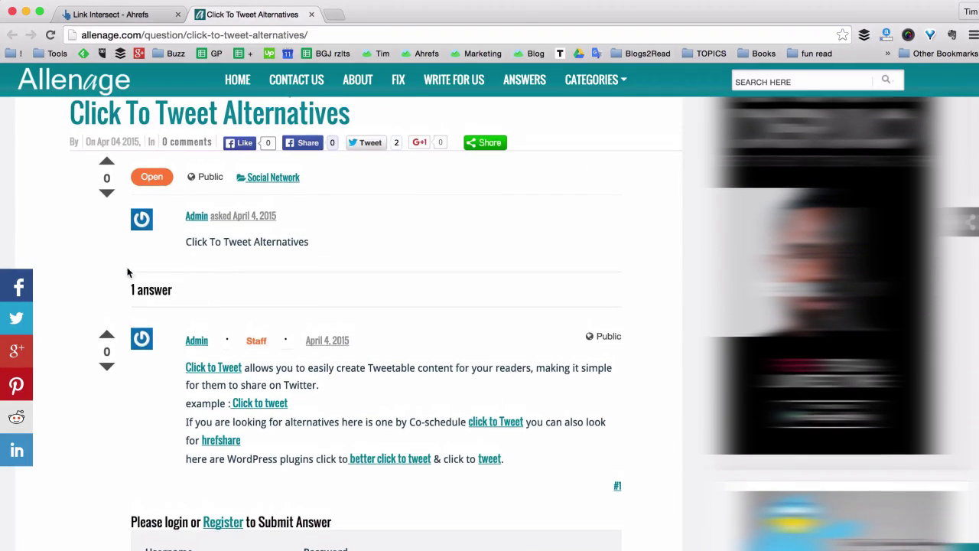
# Step: Leave the allenage.com question page and look over the referring domains table in the Link Intersect report
pyautogui.scroll(2, 258, 233)
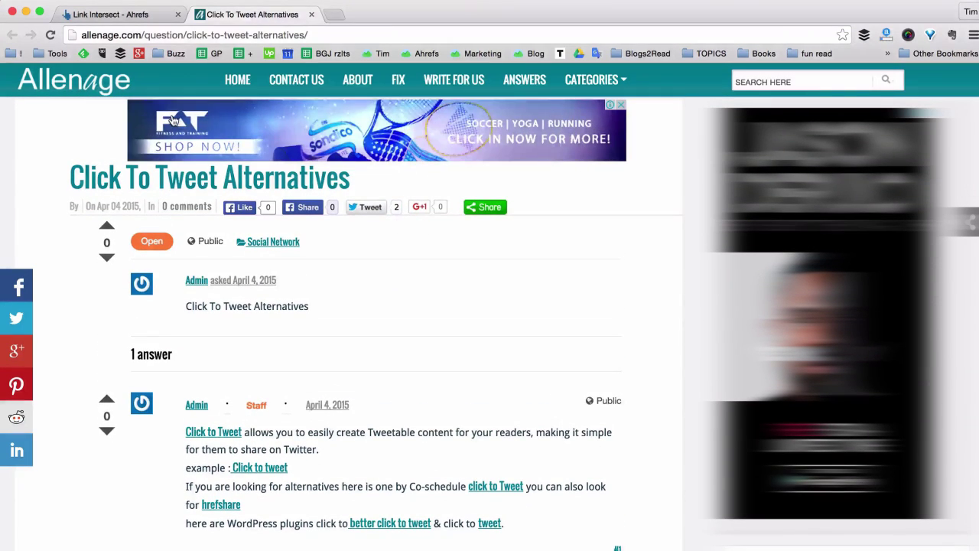
pyautogui.click(122, 13)
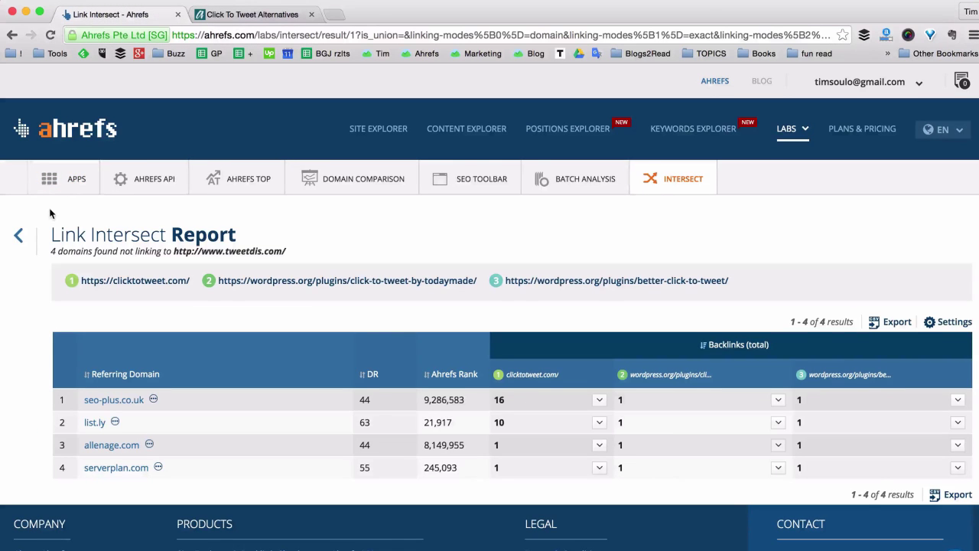
pyautogui.scroll(-1, 53, 214)
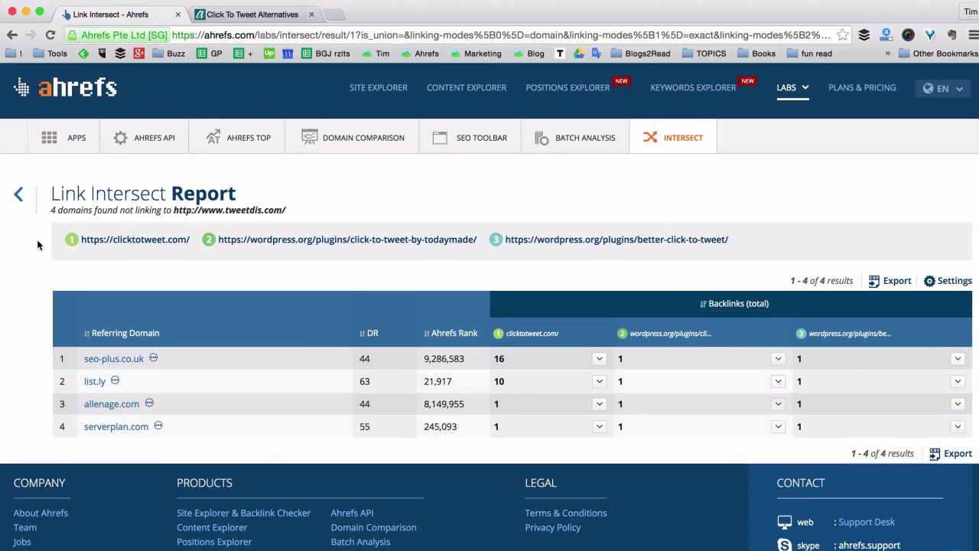
pyautogui.scroll(-1, 37, 244)
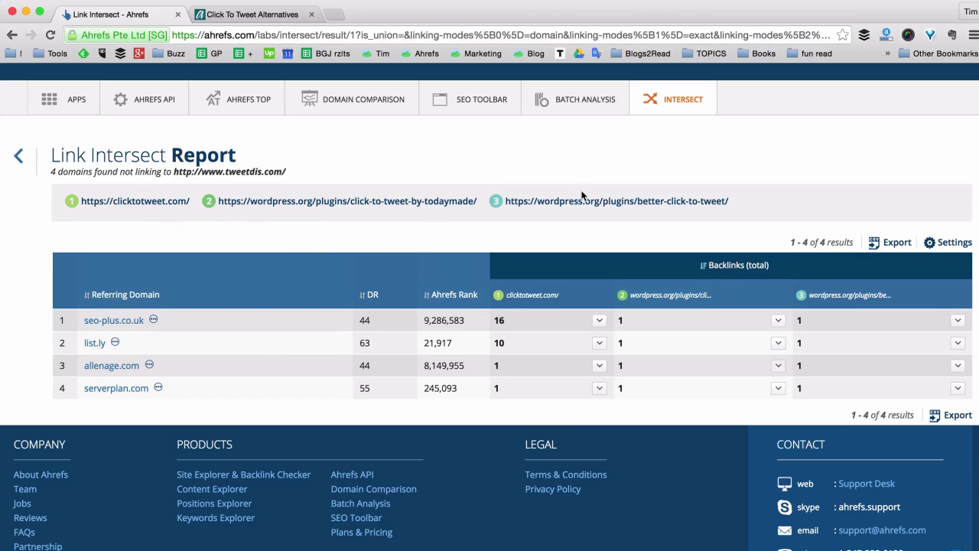
# Step: Go back to the Link Intersect tool's setup form and highlight the "Show me who is linking to" label
pyautogui.click(18, 159)
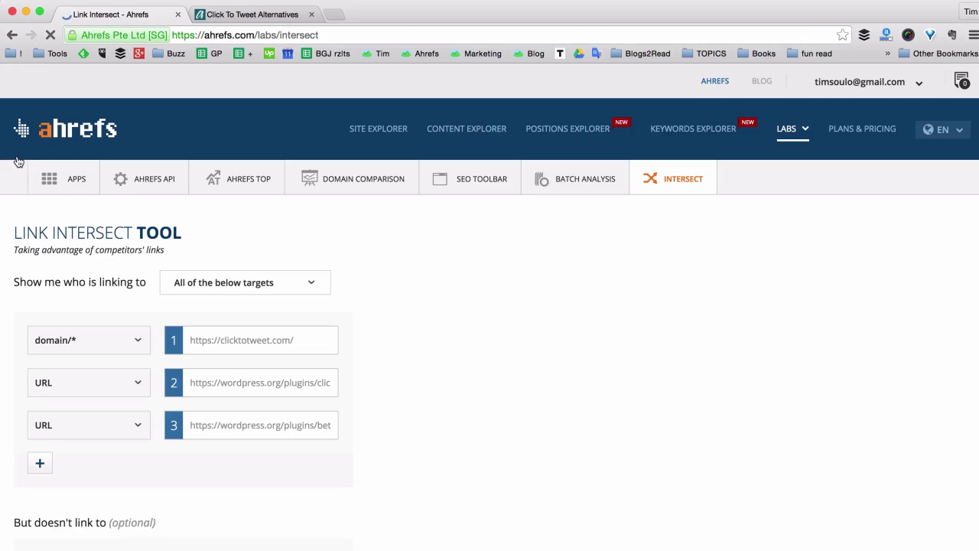
pyautogui.scroll(-3, 91, 231)
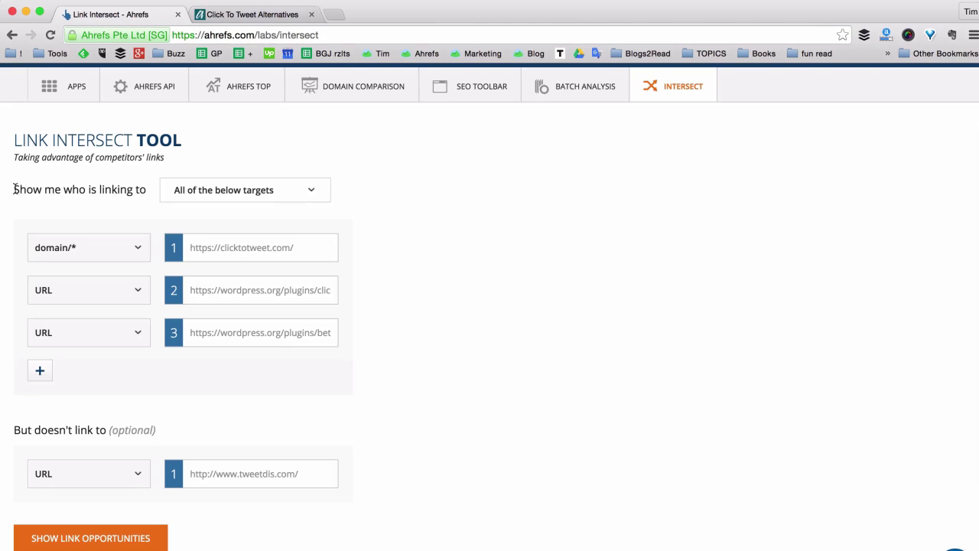
pyautogui.moveTo(15, 189); pyautogui.dragTo(144, 187)
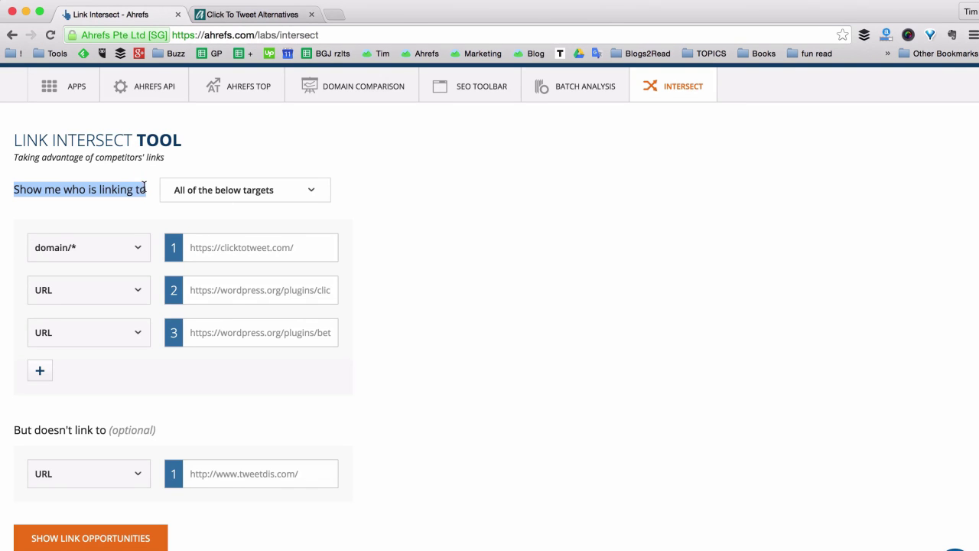
pyautogui.click(143, 187)
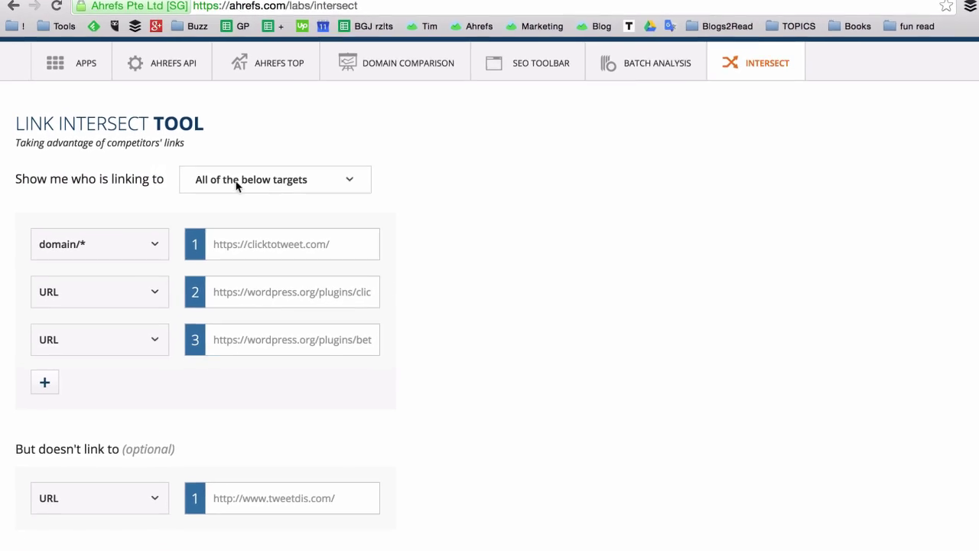
# Step: Set the intersect condition to "Any of the below targets" and generate the link opportunities report
pyautogui.click(245, 194)
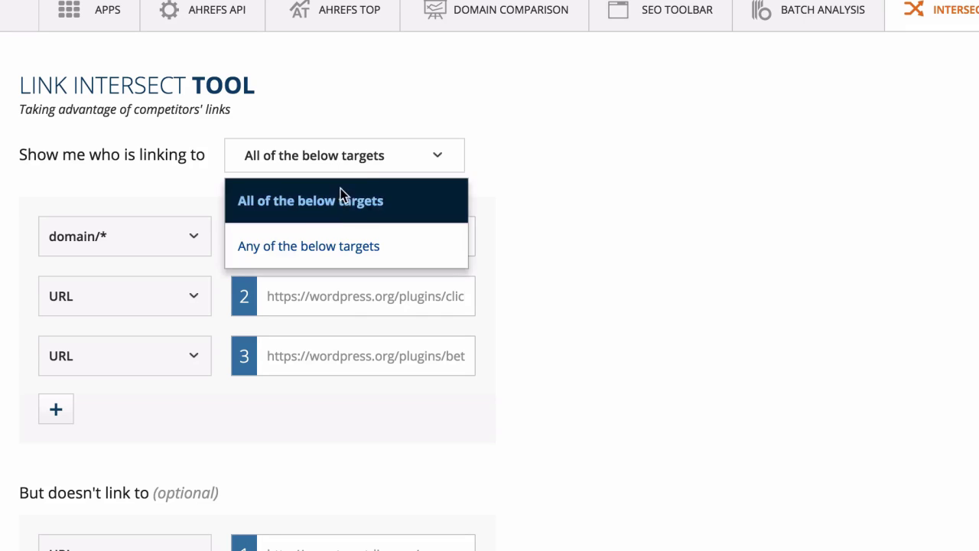
pyautogui.click(319, 248)
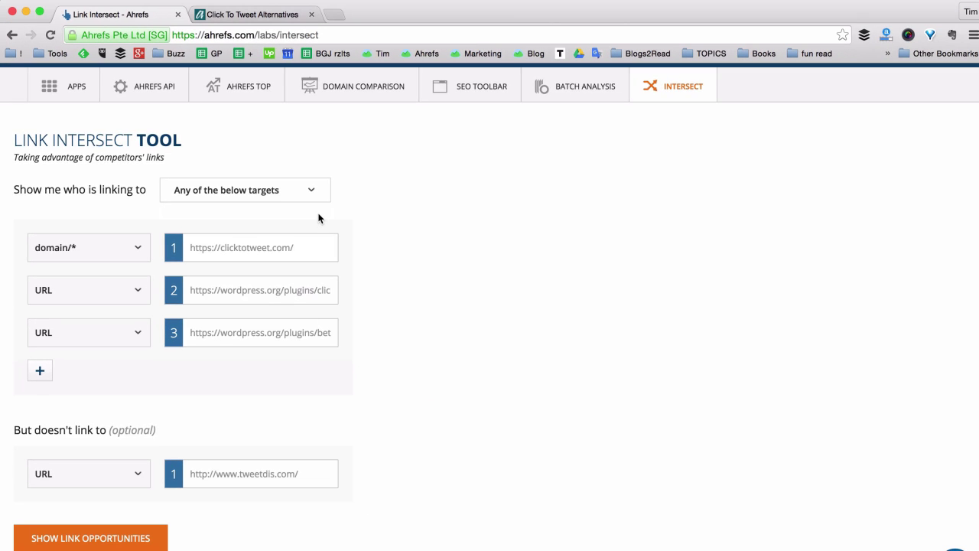
pyautogui.scroll(-3, 323, 230)
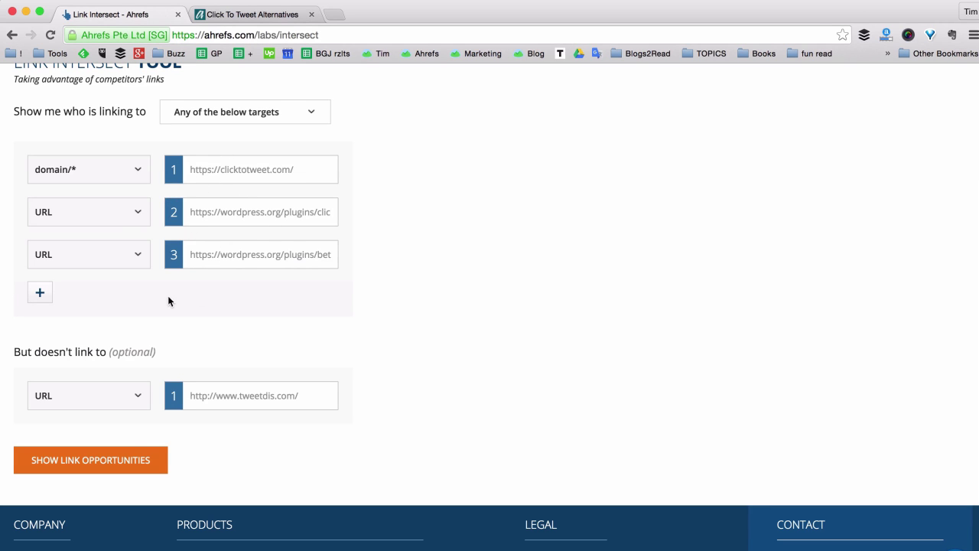
pyautogui.click(134, 455)
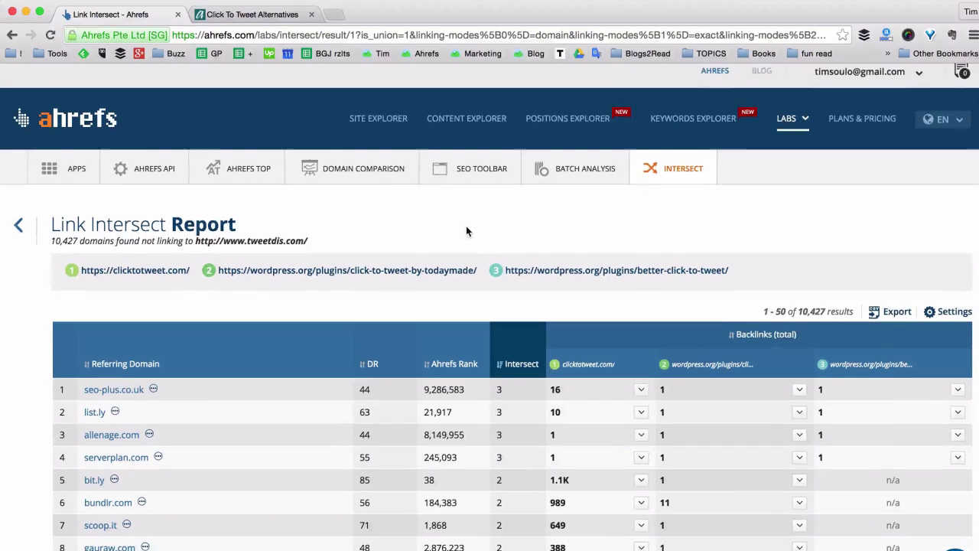
# Step: Check the explorer shortcuts for seo-plus.co.uk, close them, and highlight the Intersect values of seo-plus.co.uk and allenage.com
pyautogui.scroll(-3, 466, 231)
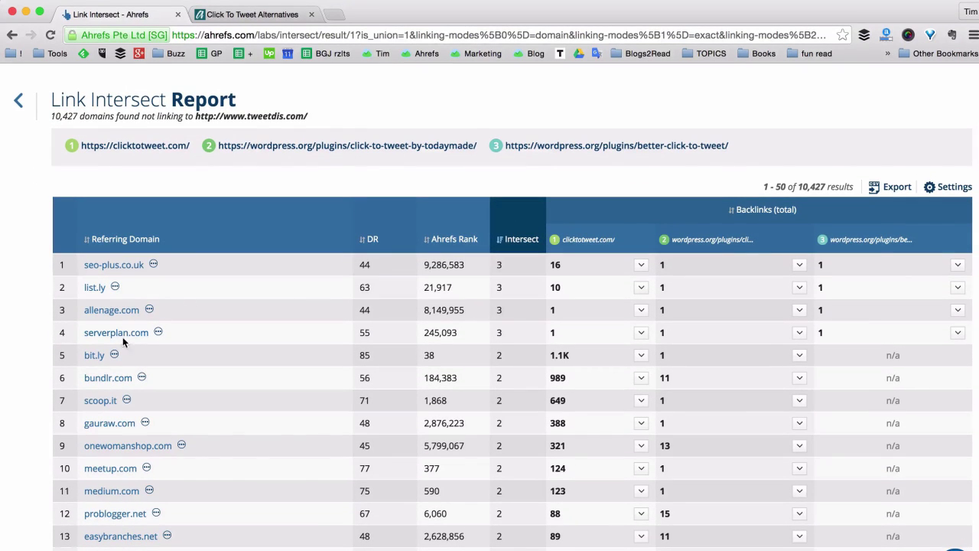
pyautogui.click(153, 264)
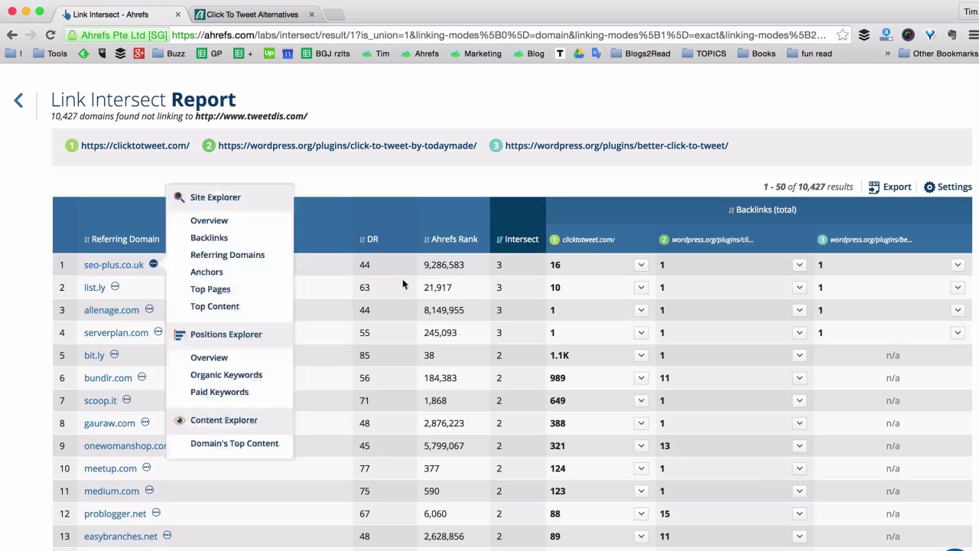
pyautogui.click(402, 284)
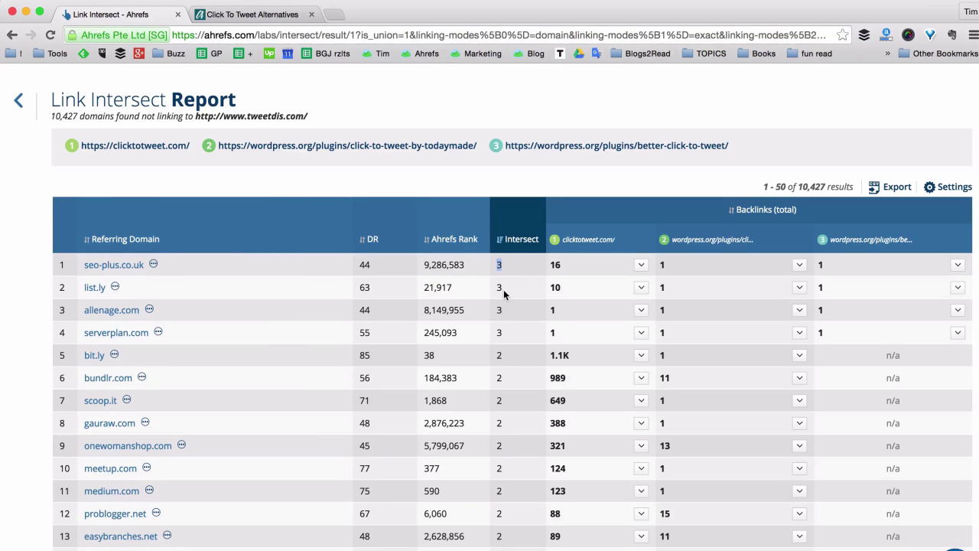
pyautogui.doubleClick(497, 310)
# Step: Highlight the Intersect values of bundlr.com and scoop.it among the domains linking to only two targets
pyautogui.scroll(-3, 499, 308)
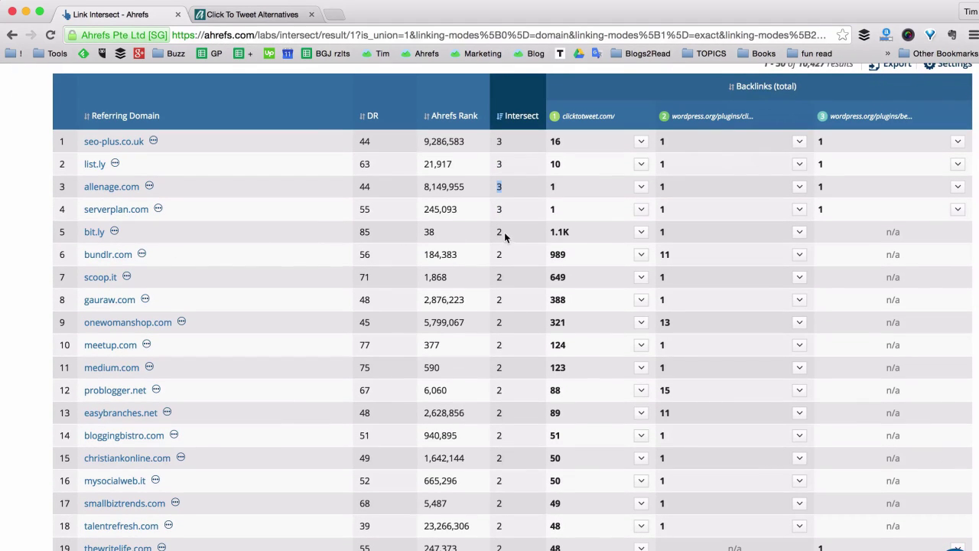
pyautogui.click(499, 254)
pyautogui.click(503, 281)
# Step: Highlight bit.ly's "n/a" entry for the better-click-to-tweet plugin and gauraw.com's Intersect value while reviewing the domain list
pyautogui.scroll(-1, 892, 284)
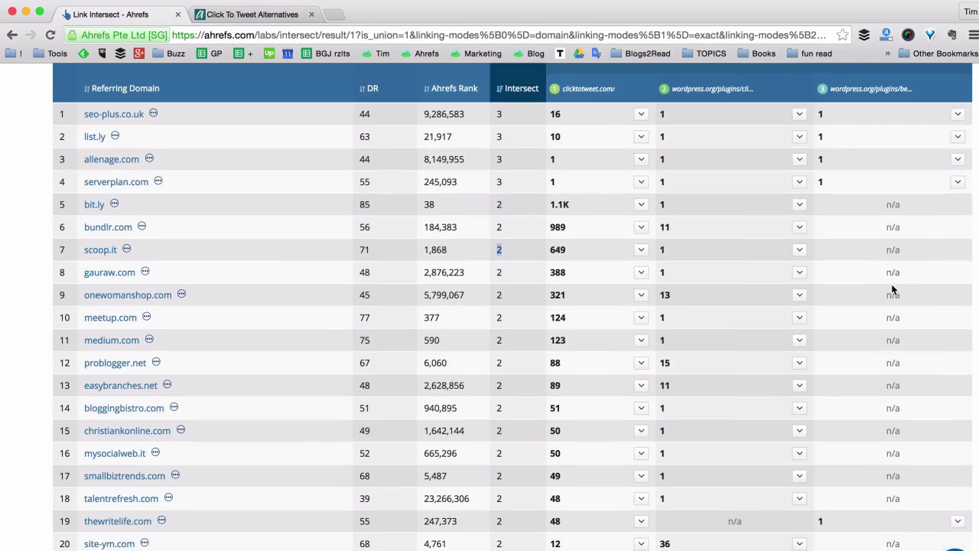
pyautogui.scroll(-1, 892, 289)
pyautogui.scroll(1, 892, 285)
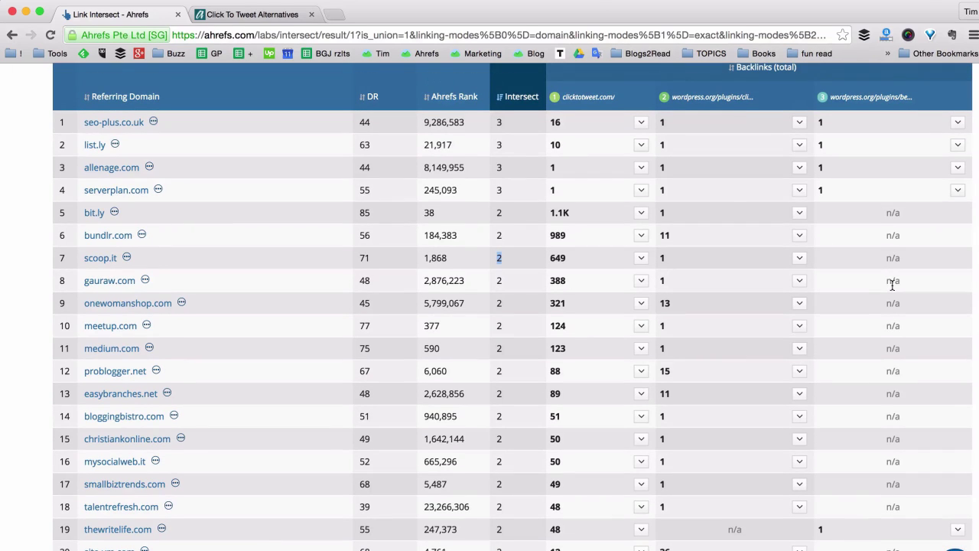
pyautogui.moveTo(888, 213); pyautogui.dragTo(901, 213)
pyautogui.click(500, 284)
pyautogui.scroll(-1, 513, 297)
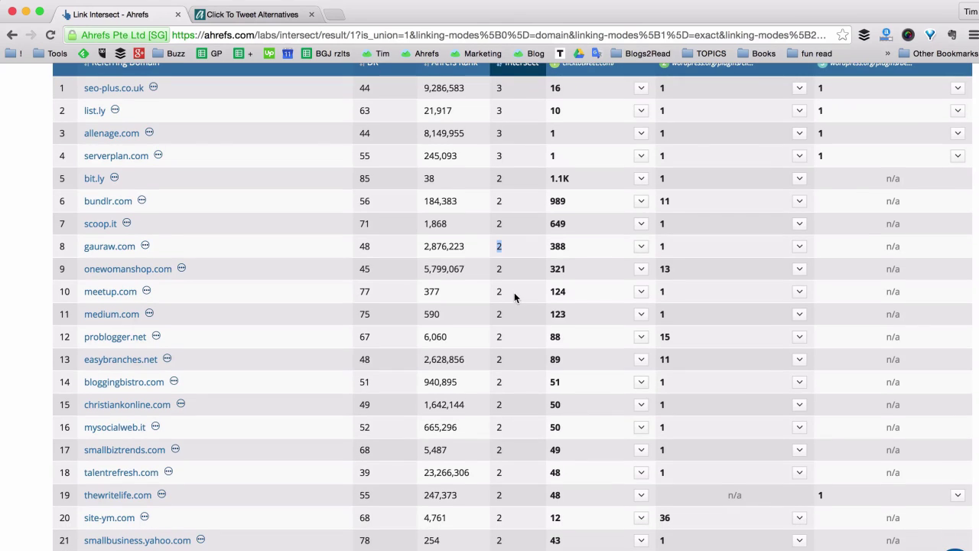
pyautogui.scroll(1, 514, 297)
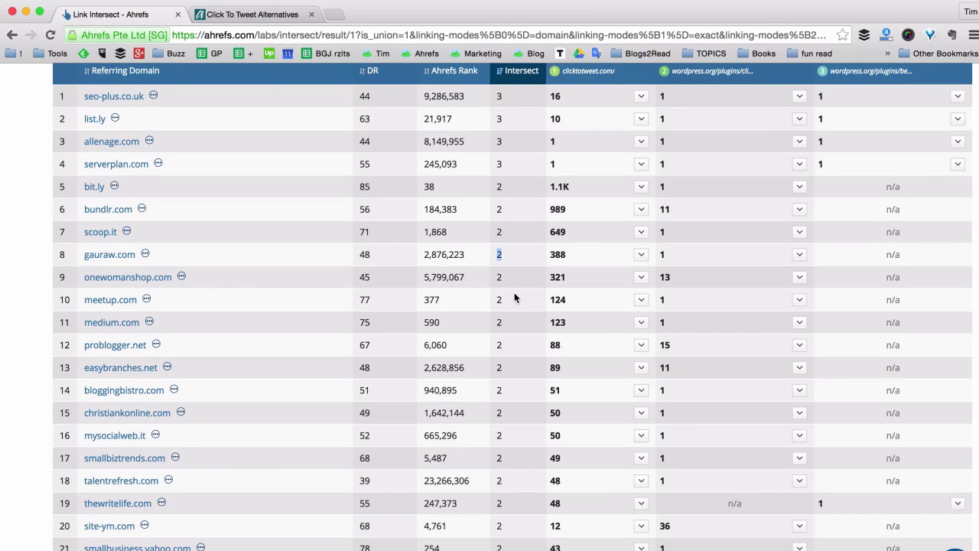